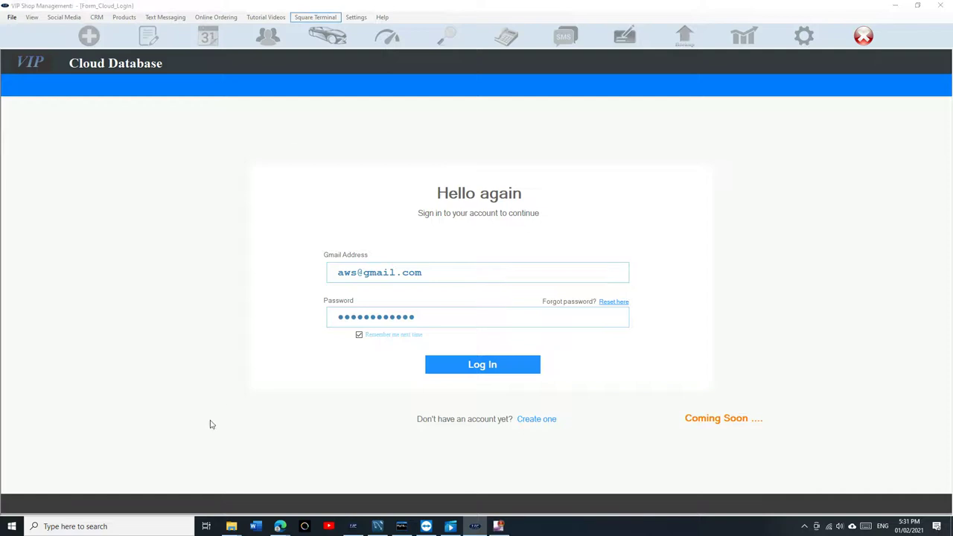
Step: Log in to the VIP Shop Management cloud database
left_click(497, 372)
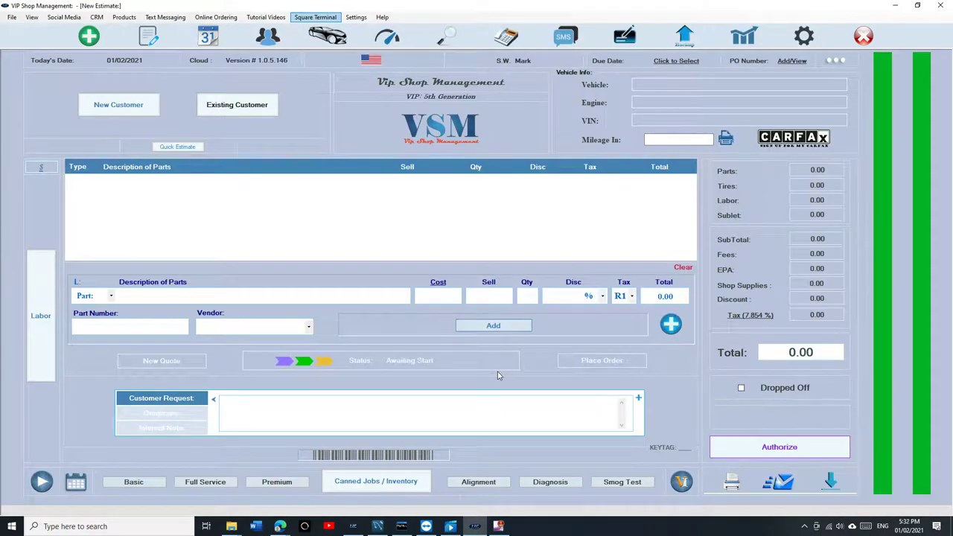
Step: Create a new estimate for existing customer Bell Tires on their 2018 Jeep Grand Cherokee Trackhawk
left_click(148, 37)
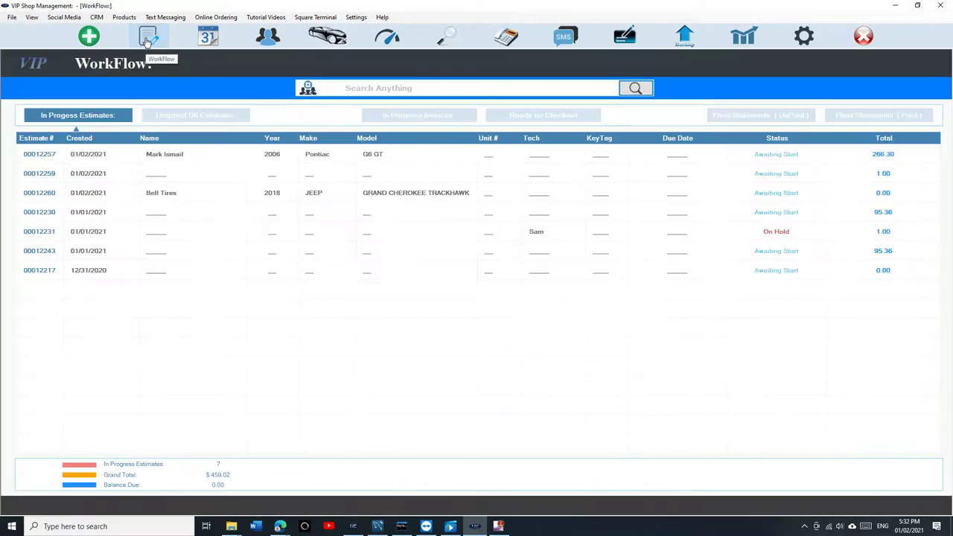
left_click(89, 36)
left_click(239, 102)
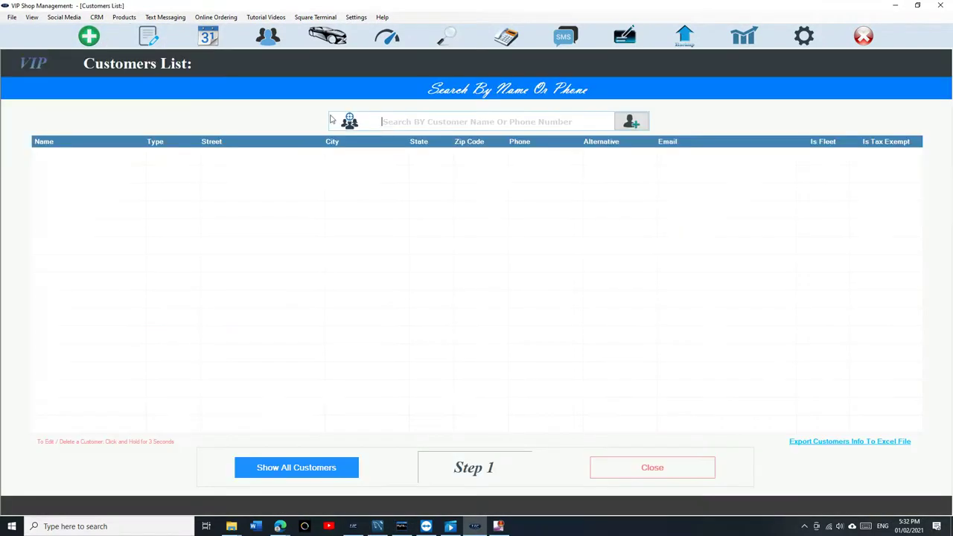
type("bell")
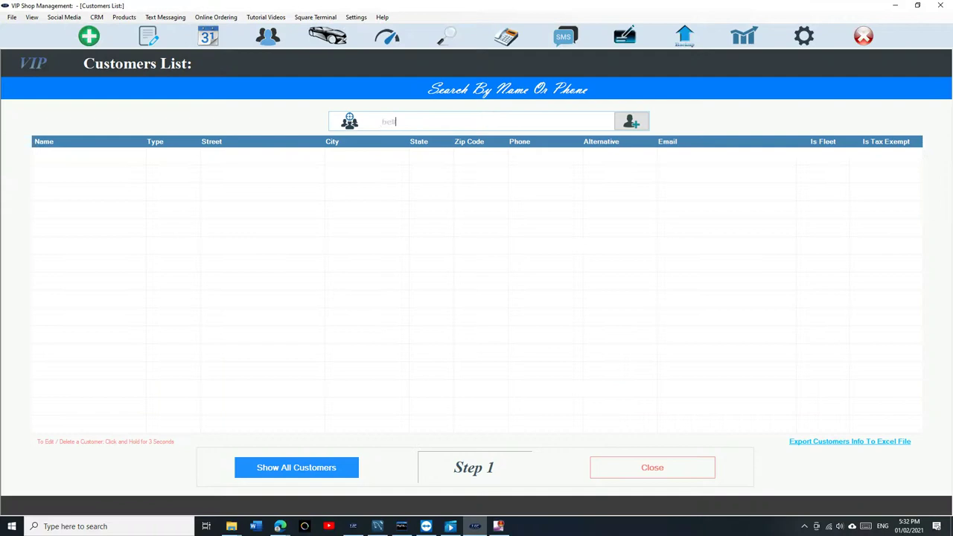
key("BackSpace")
key("BackSpace")
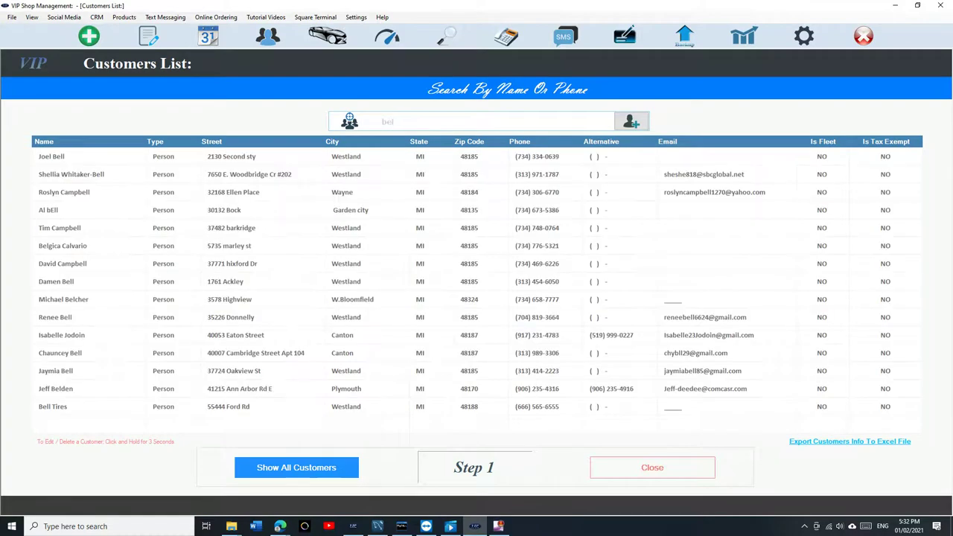
type("ll t")
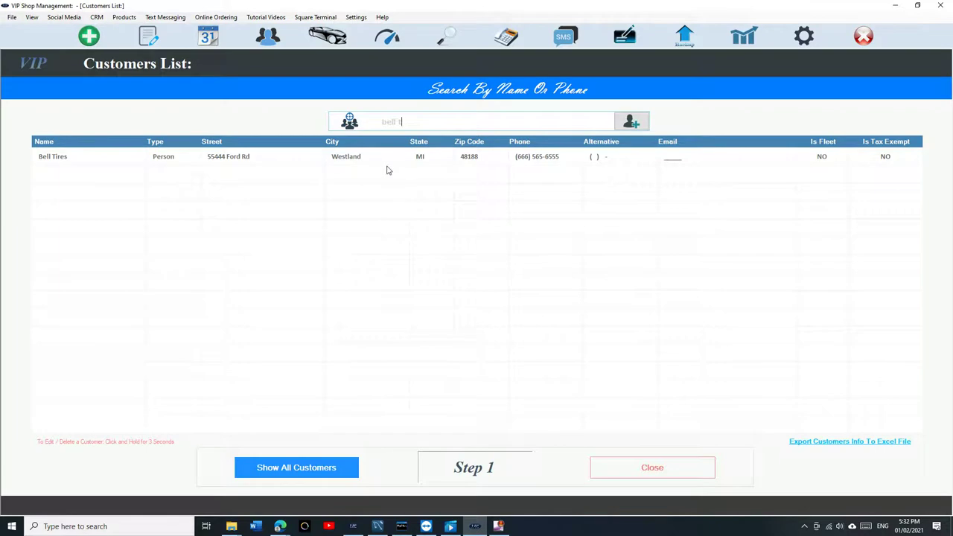
left_click(388, 158)
left_click(387, 158)
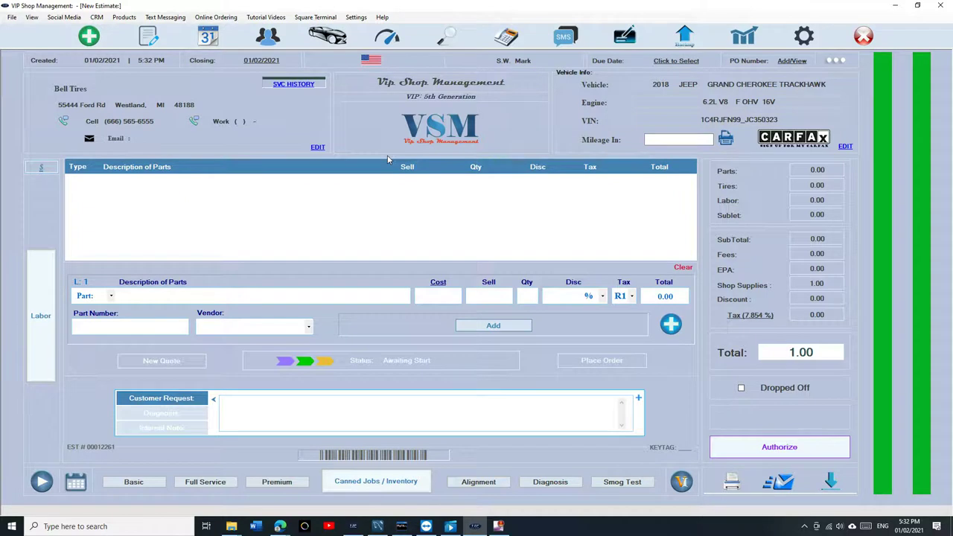
Step: Edit Bell Tires' account and make it a Business fleet account
left_click(387, 155)
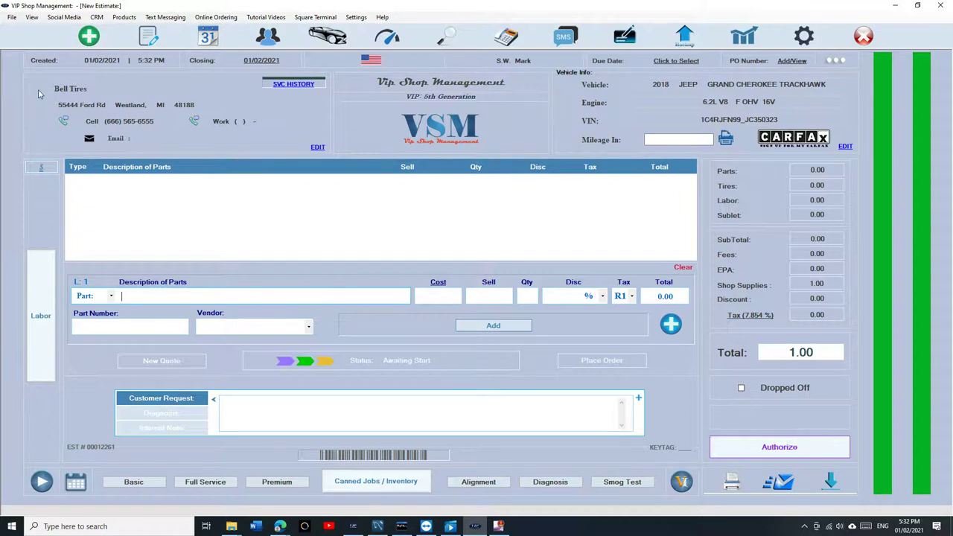
left_click(317, 149)
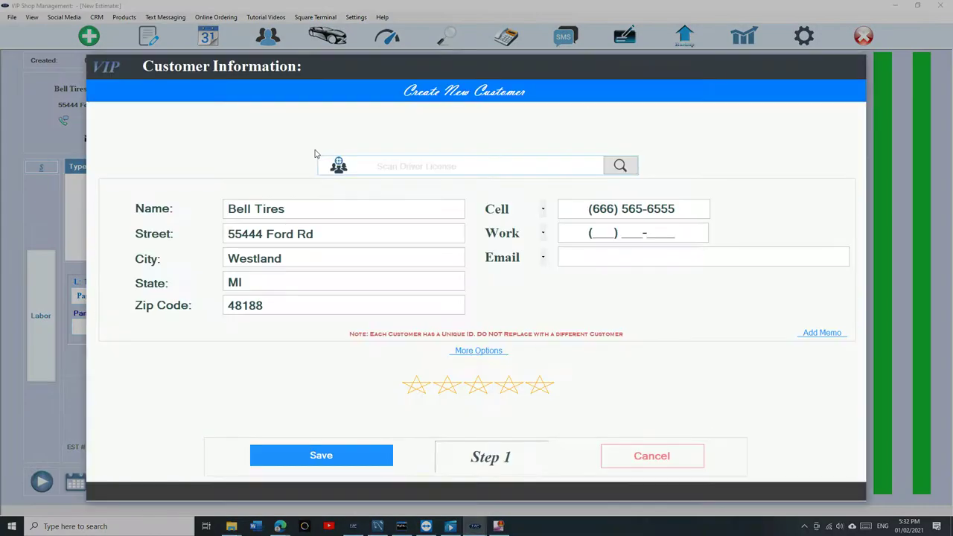
left_click(478, 351)
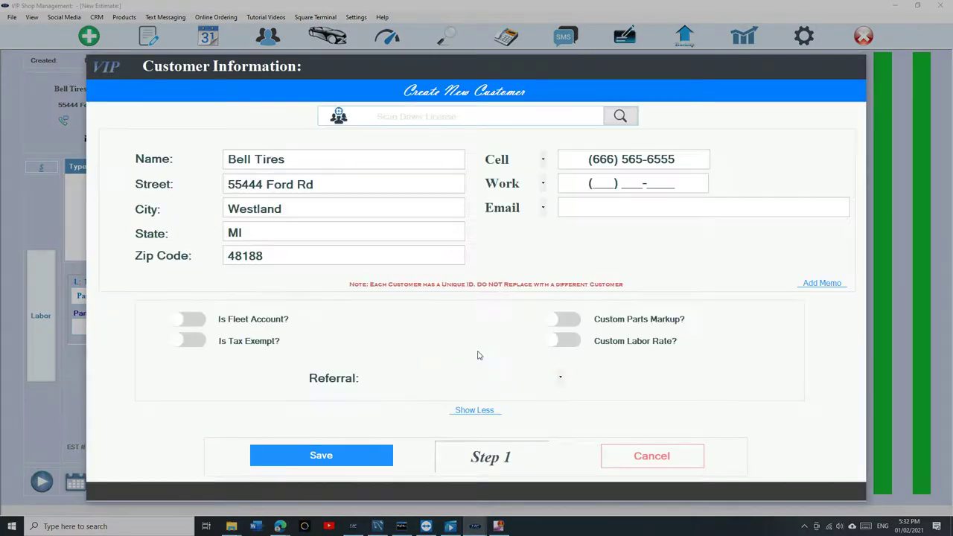
left_click(196, 322)
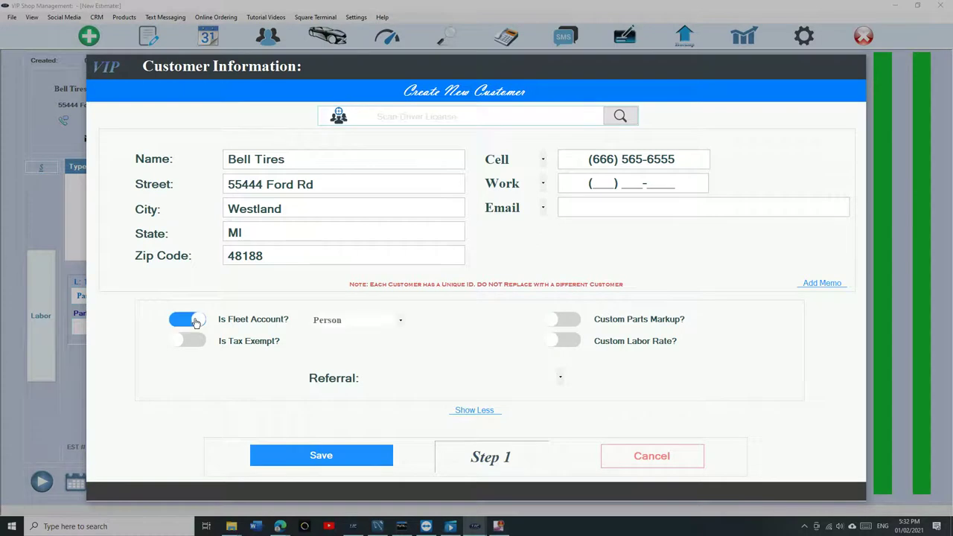
left_click(381, 328)
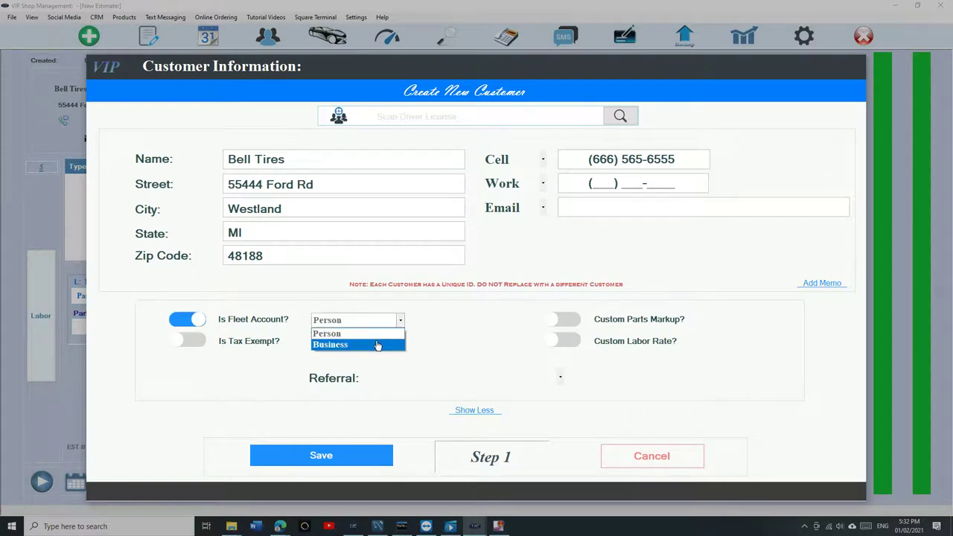
left_click(377, 345)
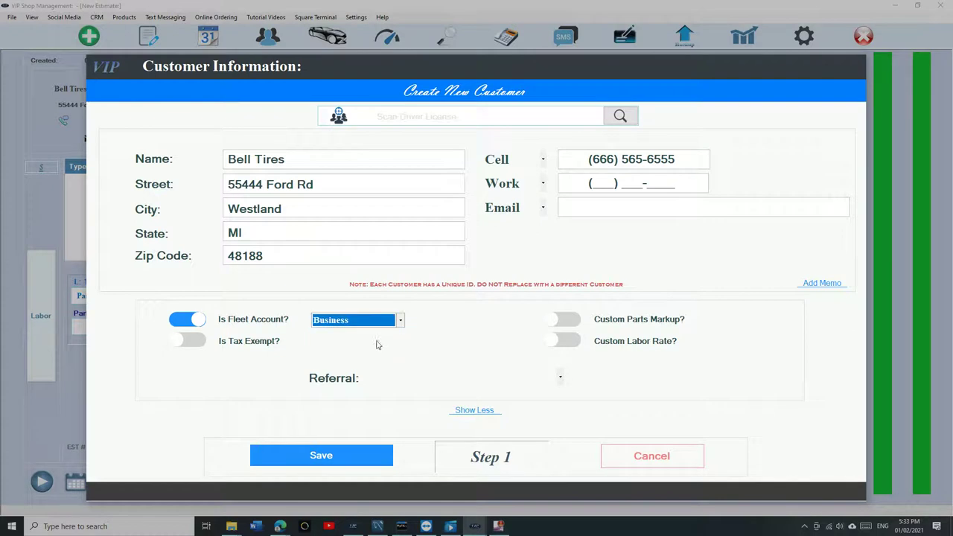
Step: Mark the customer tax exempt with a Resale exemption type
left_click(191, 341)
left_click(348, 342)
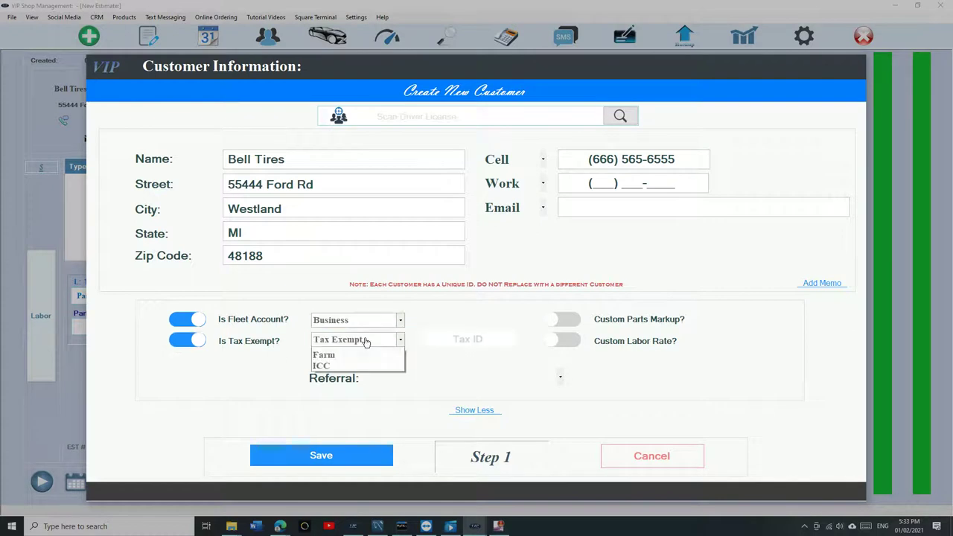
left_click(342, 362)
left_click(463, 338)
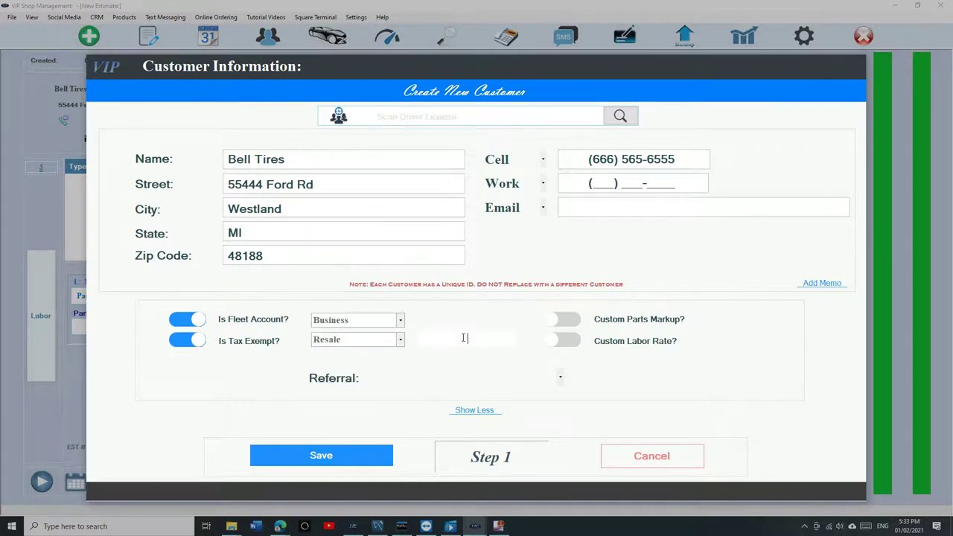
Step: Enter the customer's tax ID, save the customer, and add a 75.00 Wheel Alignment line
type("5464")
left_click(298, 460)
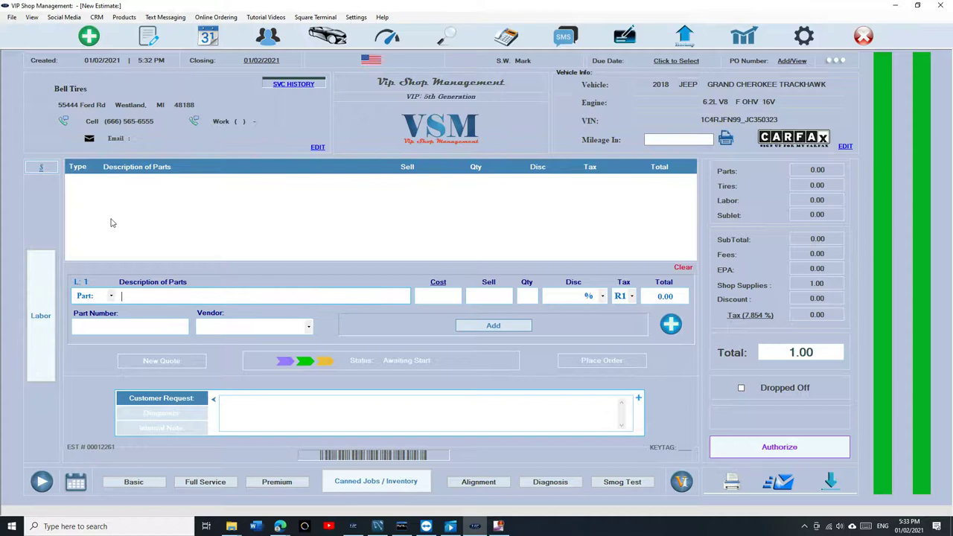
left_click(476, 485)
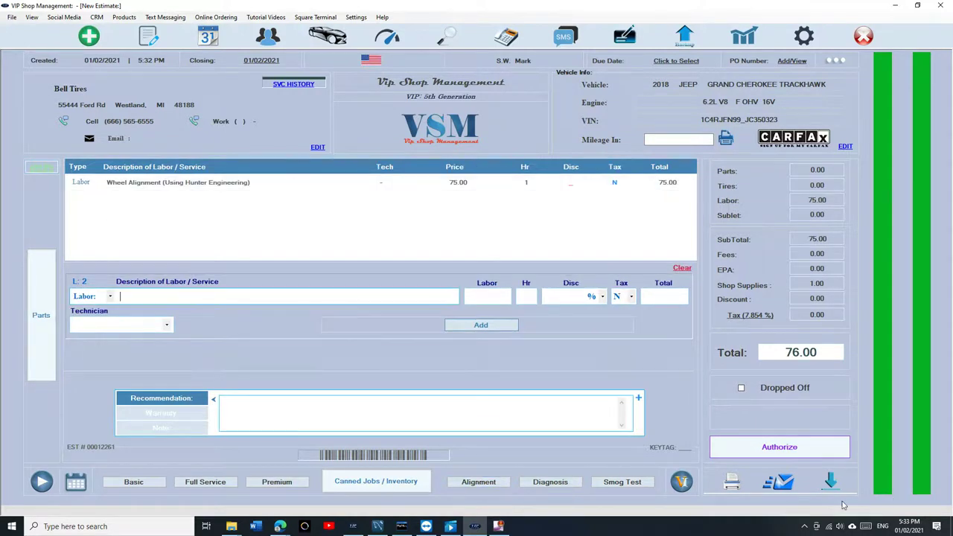
Step: Authorize the 76.00 invoice and post it to the Bell Tires fleet statement
left_click(806, 444)
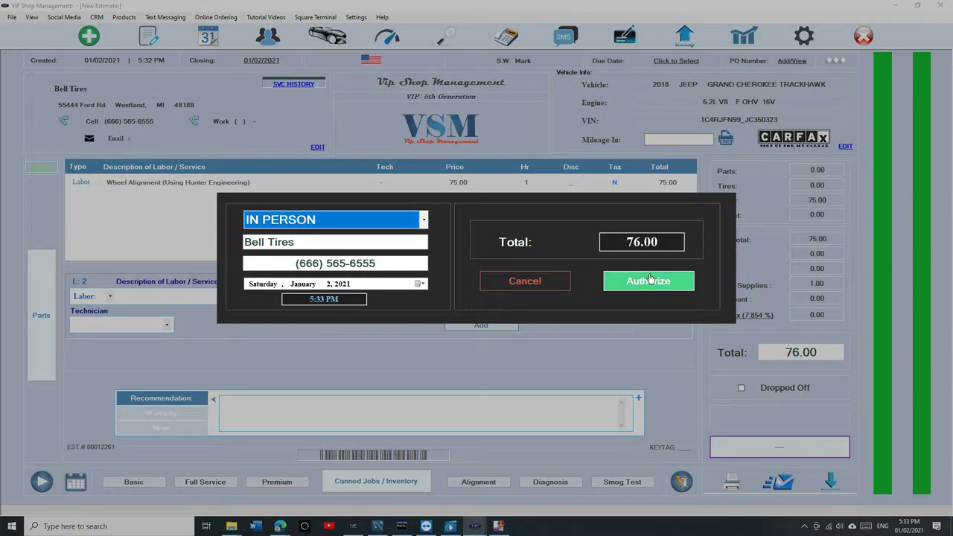
left_click(648, 282)
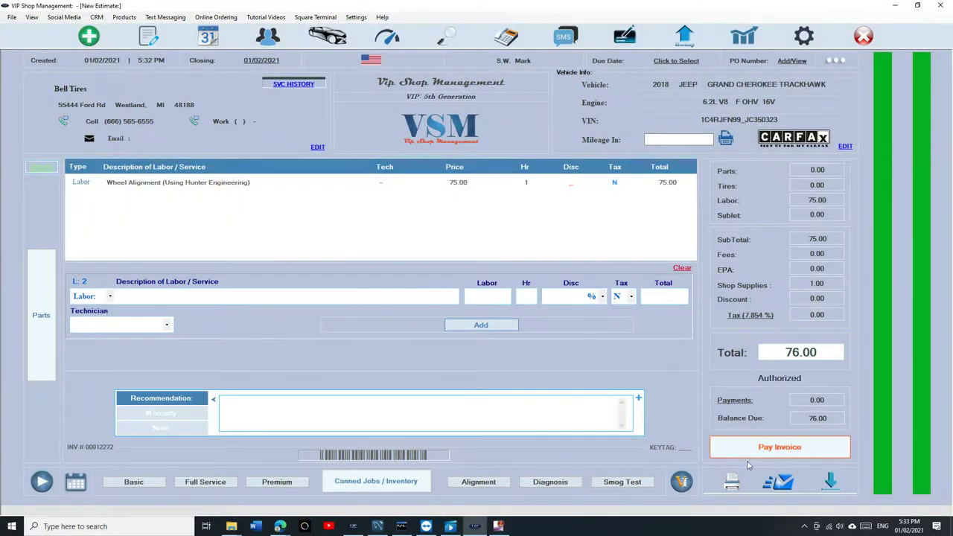
left_click(754, 454)
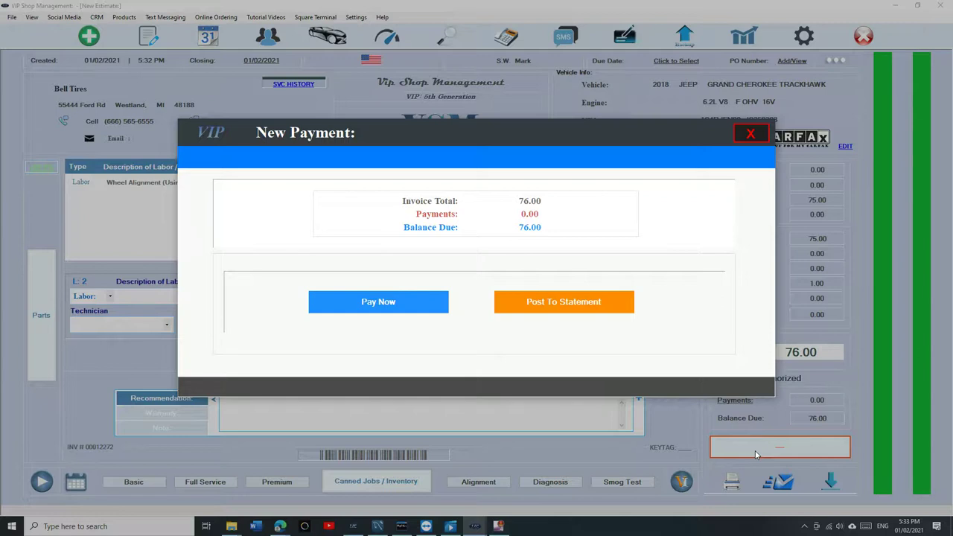
left_click(577, 301)
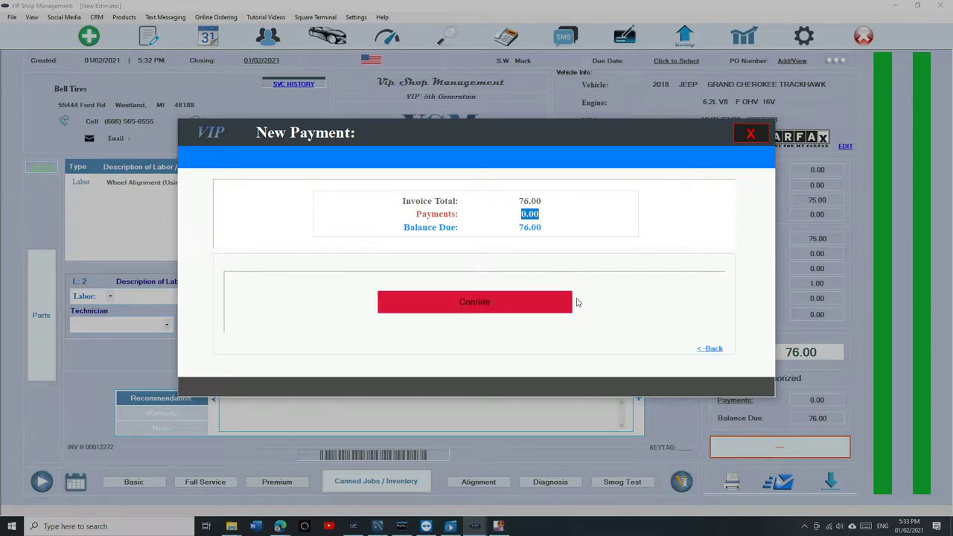
left_click(521, 305)
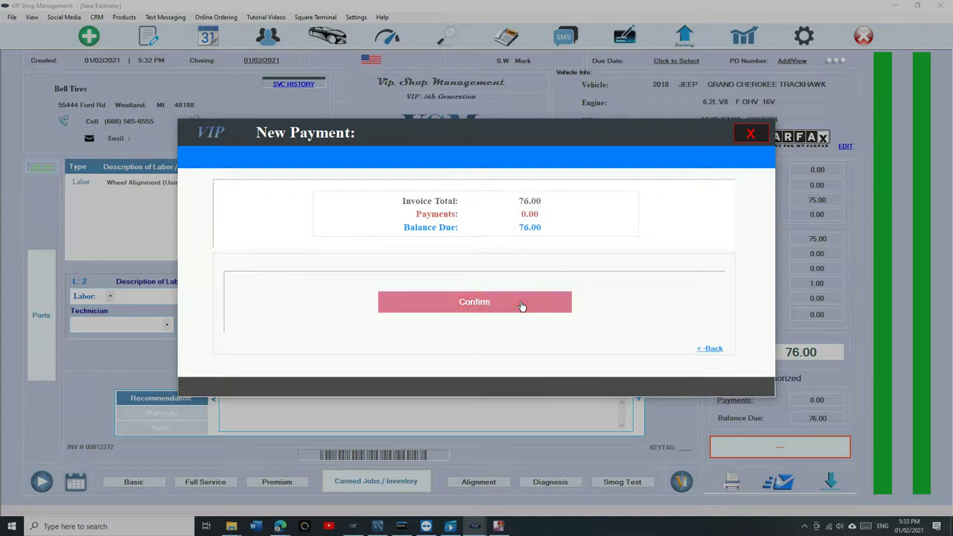
left_click(750, 134)
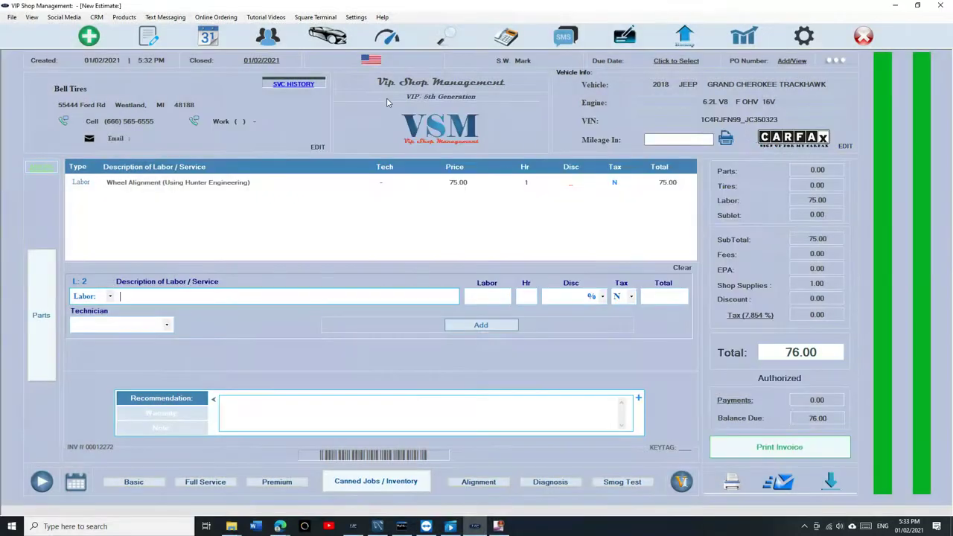
Step: Review the Bell Tires statement under unpaid fleet statements, showing 76.00 outstanding
left_click(148, 35)
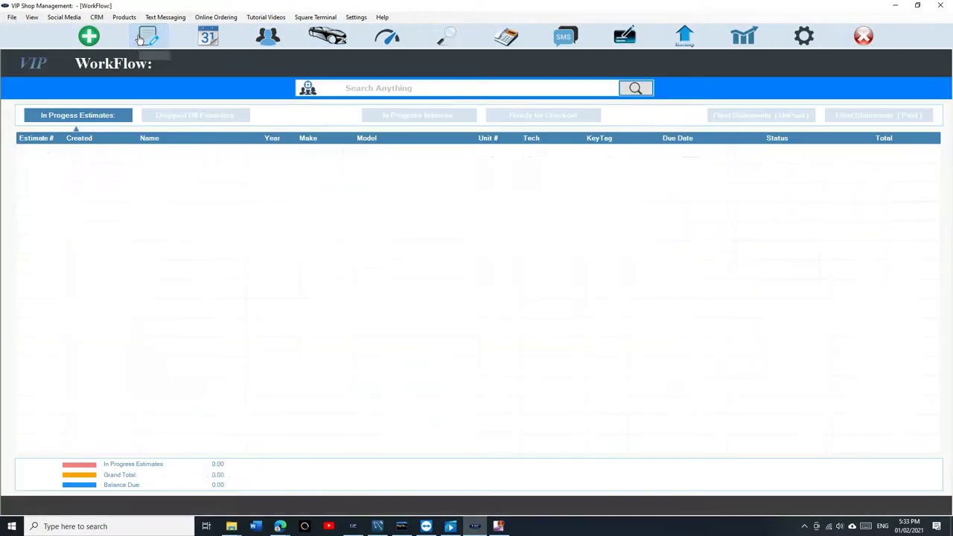
left_click(767, 119)
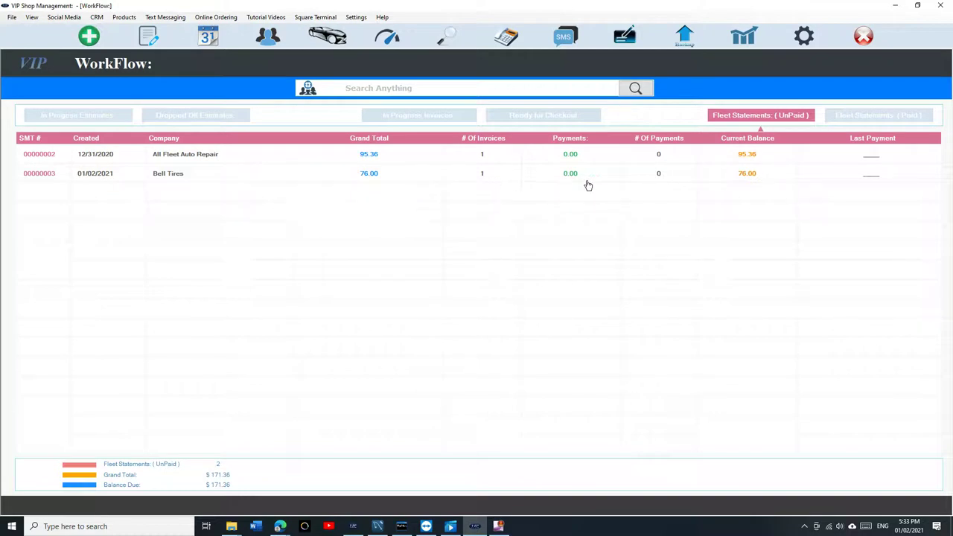
left_click(330, 178)
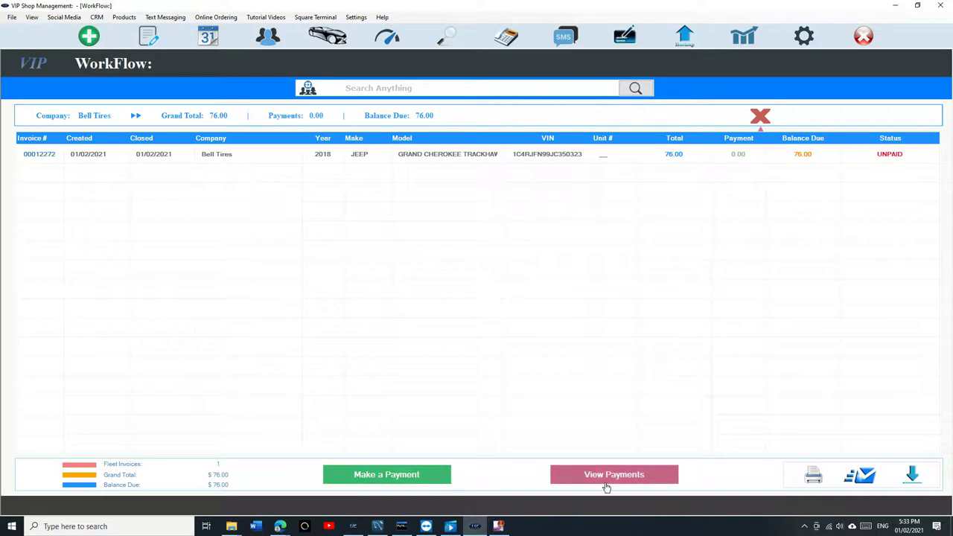
left_click(762, 124)
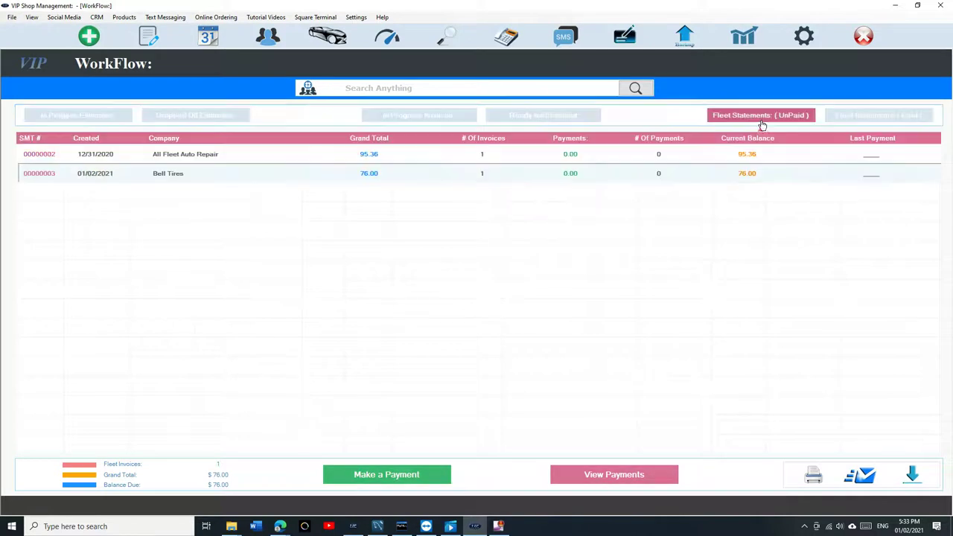
Step: Start a new estimate for existing customer Bell Tires
left_click(87, 37)
left_click(239, 101)
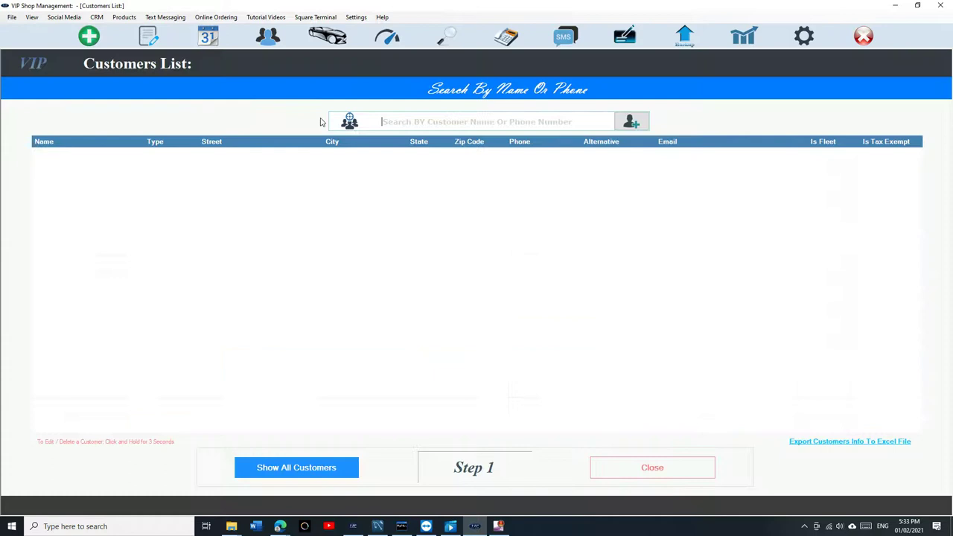
type("bell")
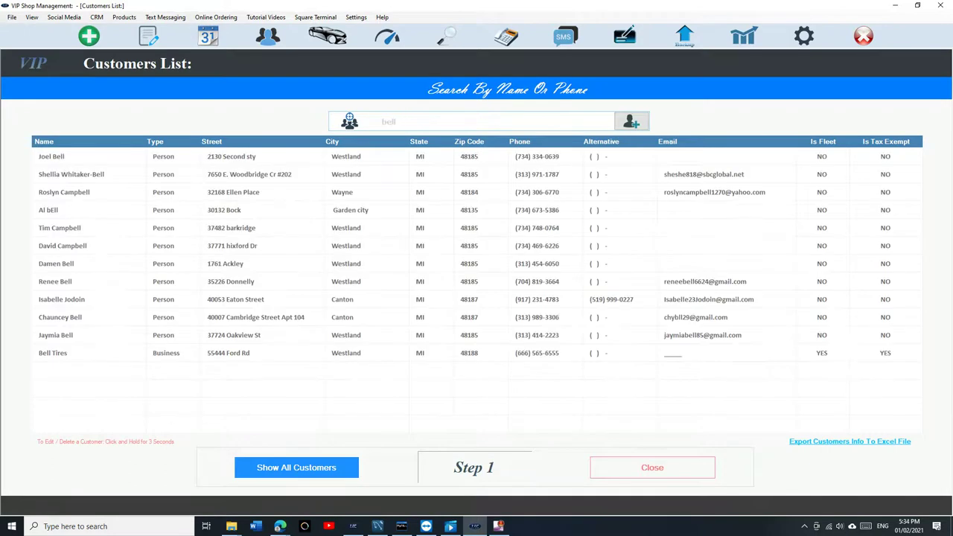
type(" tir")
left_click(338, 158)
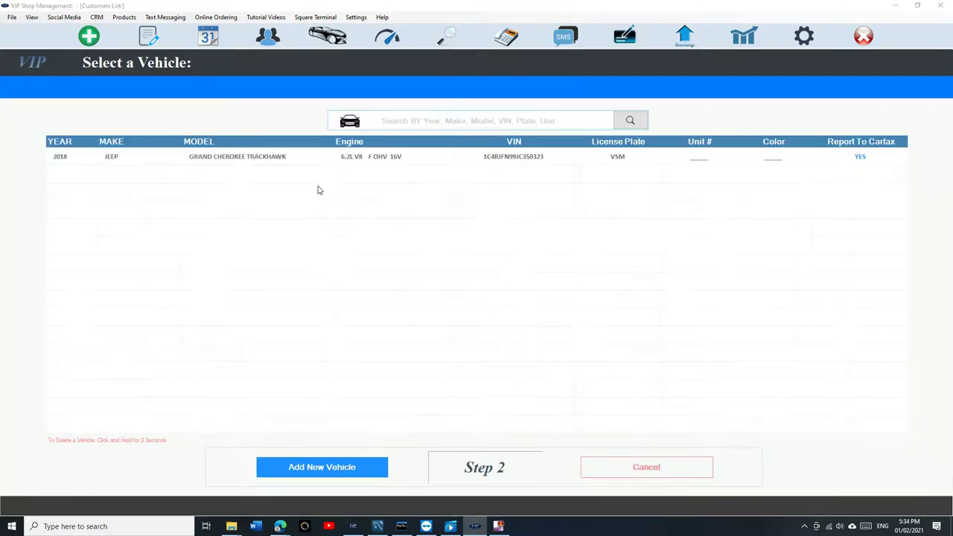
Step: Add a 2009 Honda Accord with the L4 2.4L engine and create its estimate
left_click(297, 464)
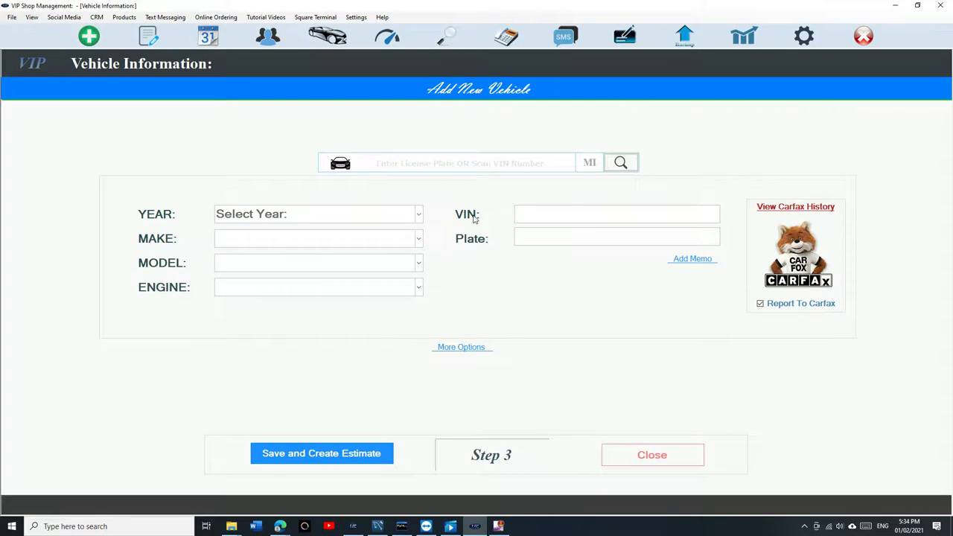
left_click(417, 215)
left_click(389, 196)
left_click(419, 238)
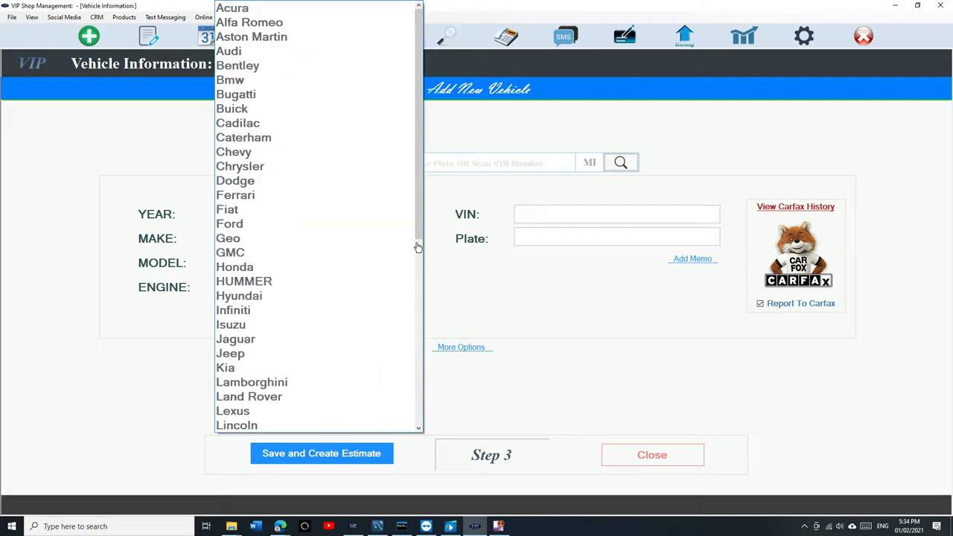
left_click(406, 266)
left_click(407, 266)
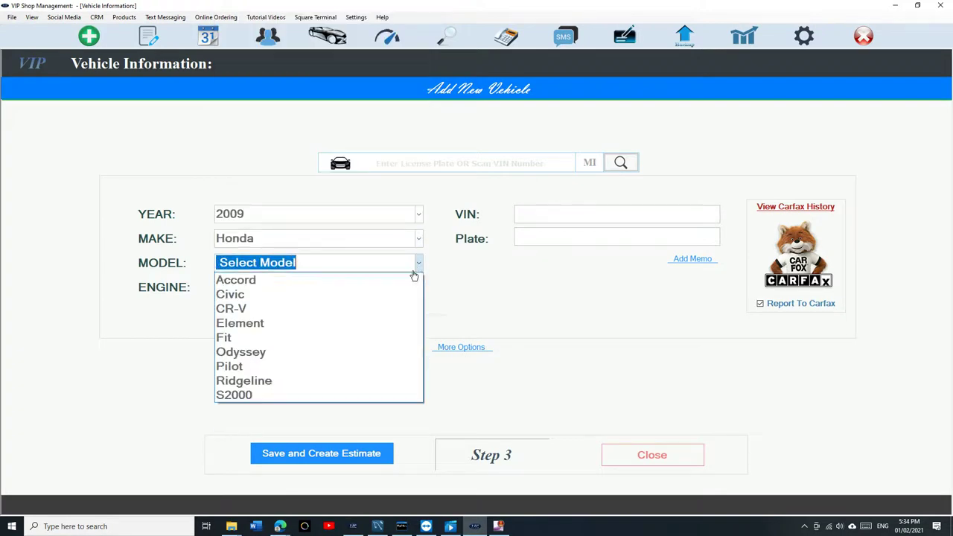
left_click(411, 279)
left_click(413, 287)
left_click(412, 305)
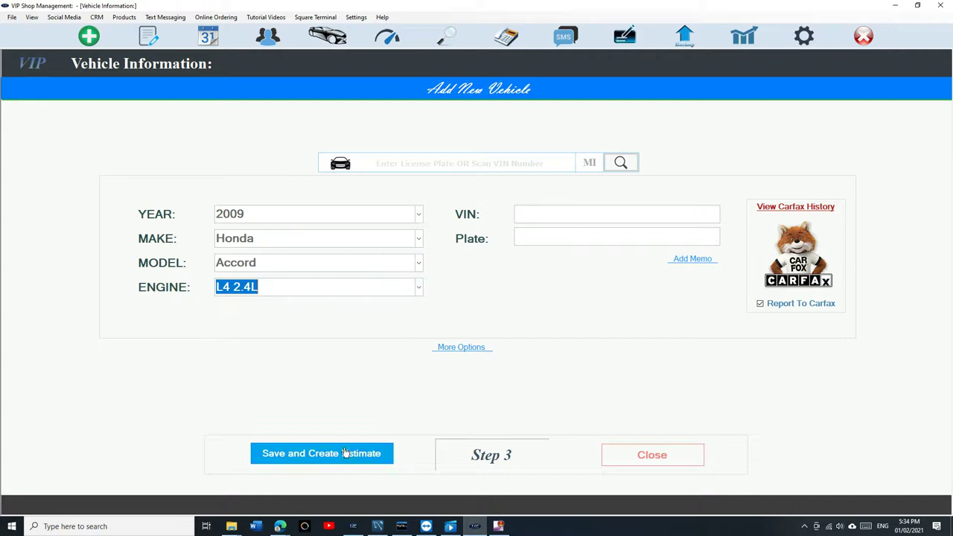
left_click(336, 456)
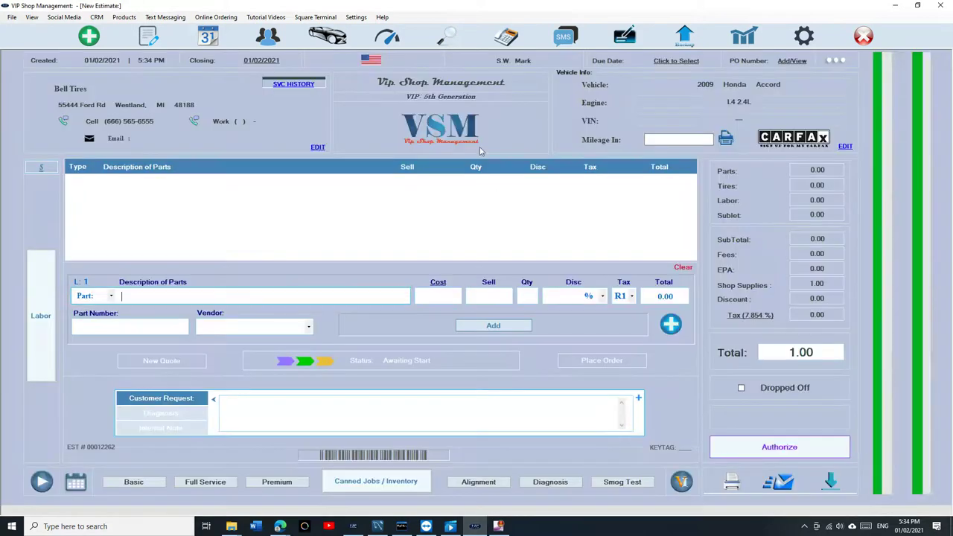
Step: Add a basic oil change and wheel alignment, then authorize the 93.95 invoice for payment
left_click(149, 482)
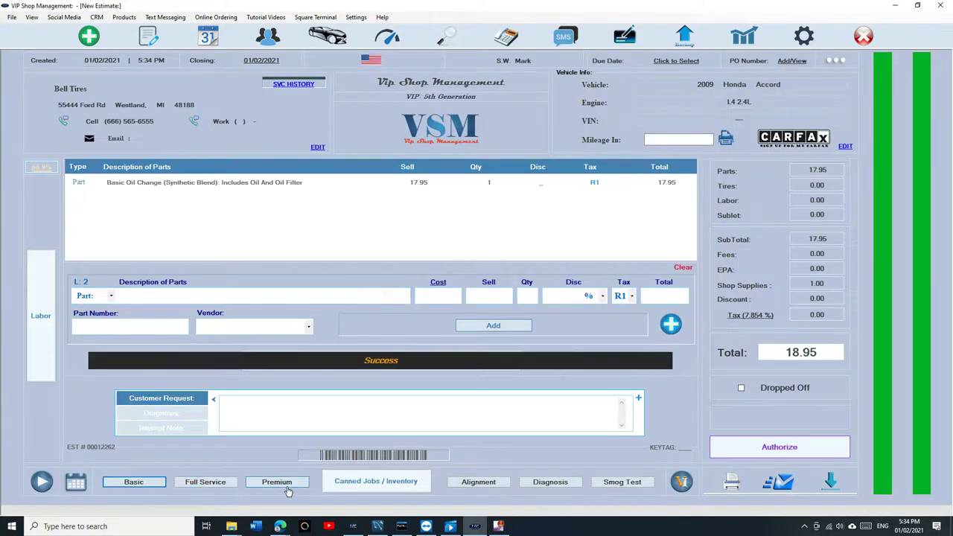
left_click(476, 481)
left_click(792, 447)
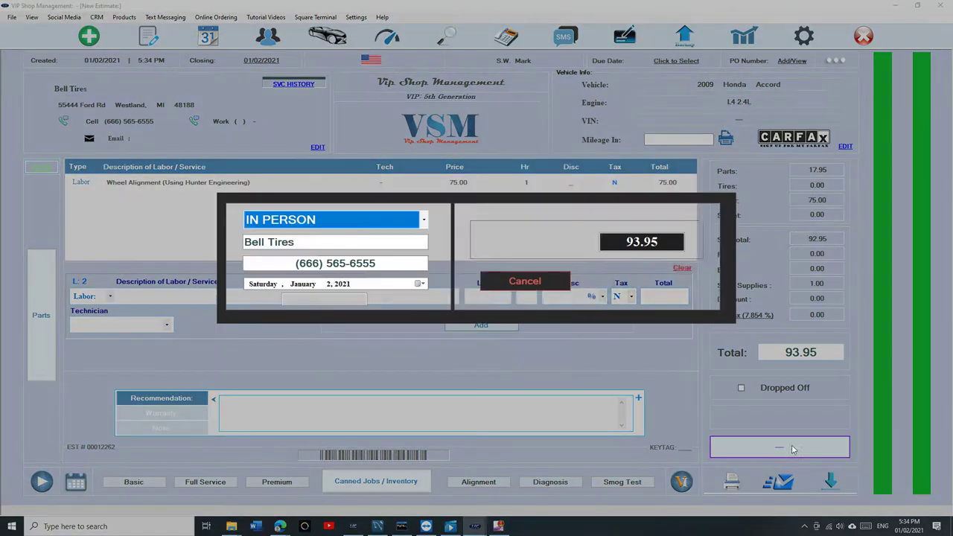
left_click(648, 281)
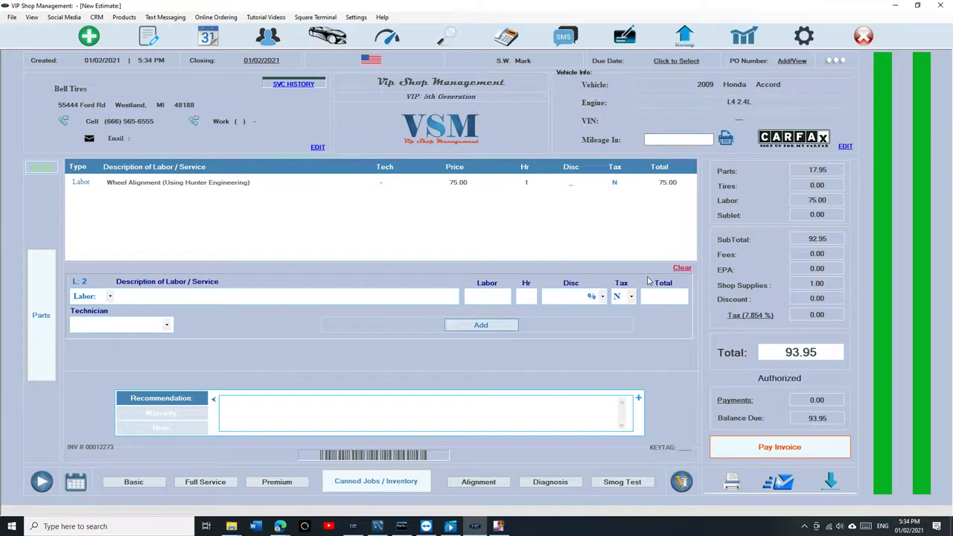
left_click(741, 456)
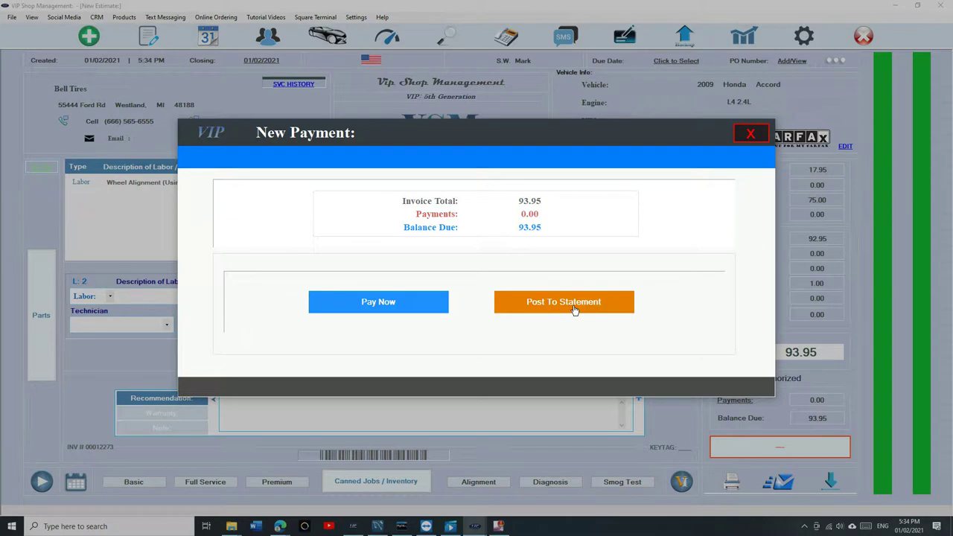
Step: Post the 93.95 Accord invoice to the fleet statement, bringing its total to 169.95
left_click(751, 137)
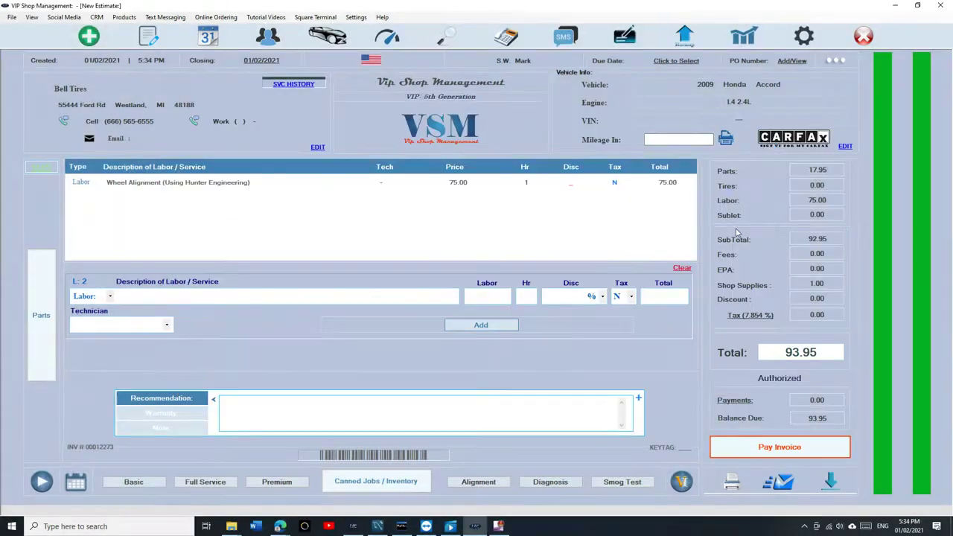
left_click(772, 447)
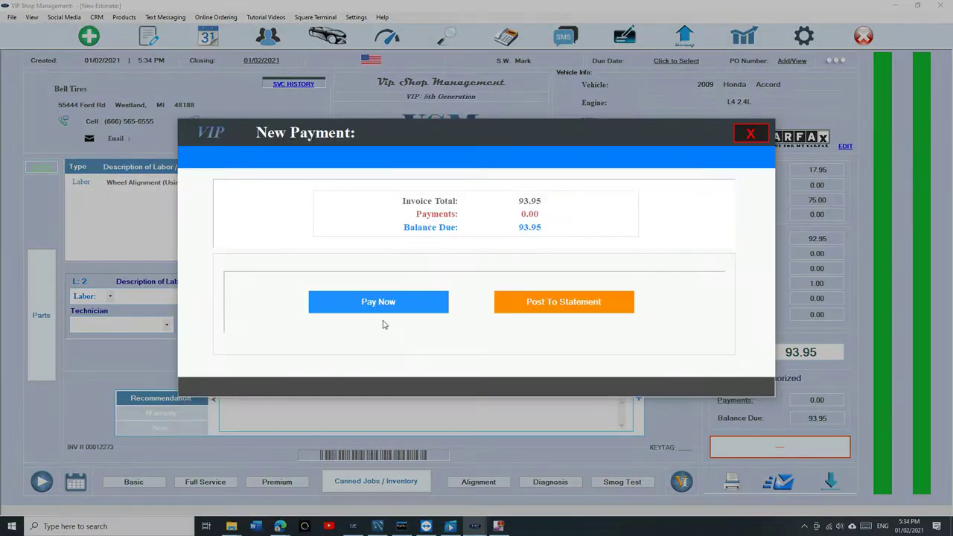
left_click(517, 310)
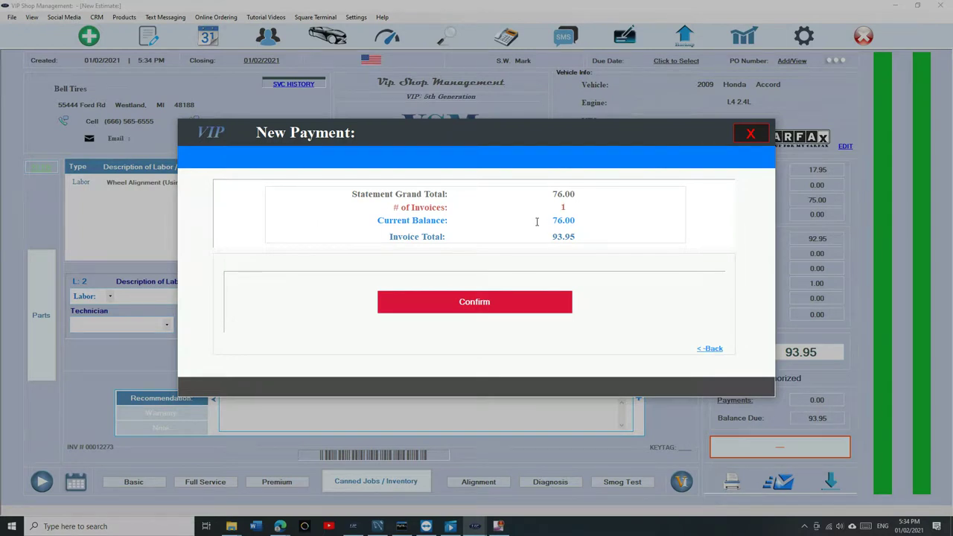
left_click_drag(549, 221, 563, 220)
left_click(513, 301)
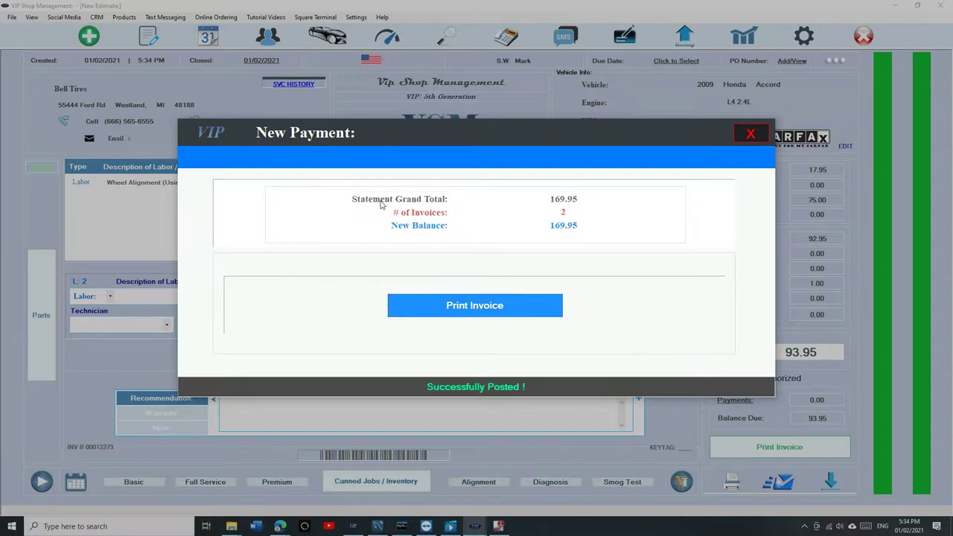
left_click_drag(546, 199, 588, 198)
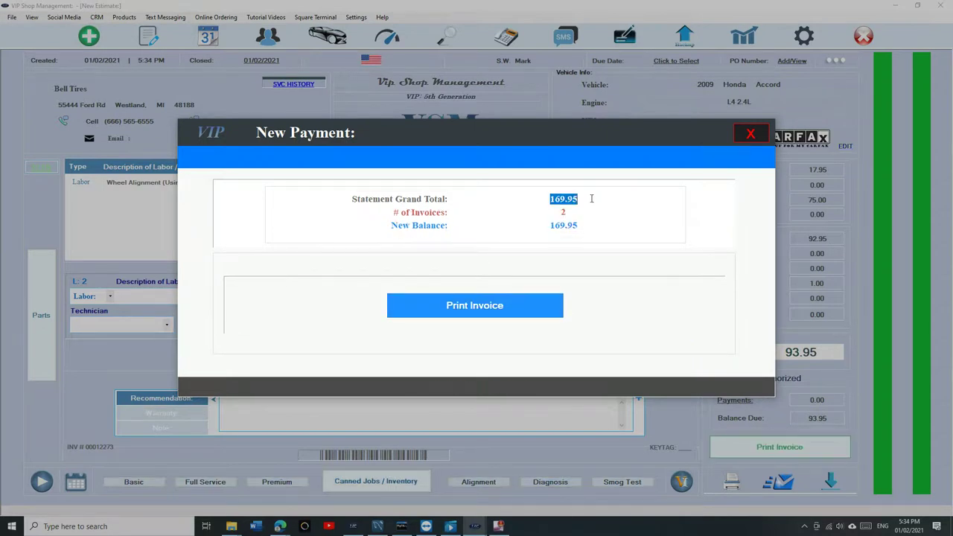
left_click(749, 133)
left_click(148, 41)
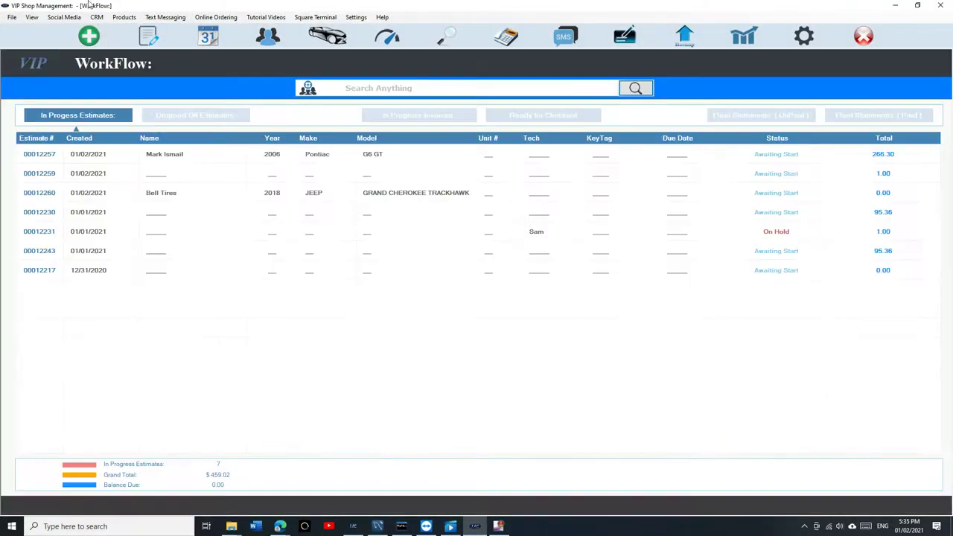
Step: Open the unpaid Bell Tires statement and its Honda Accord invoice 00012273
left_click(761, 115)
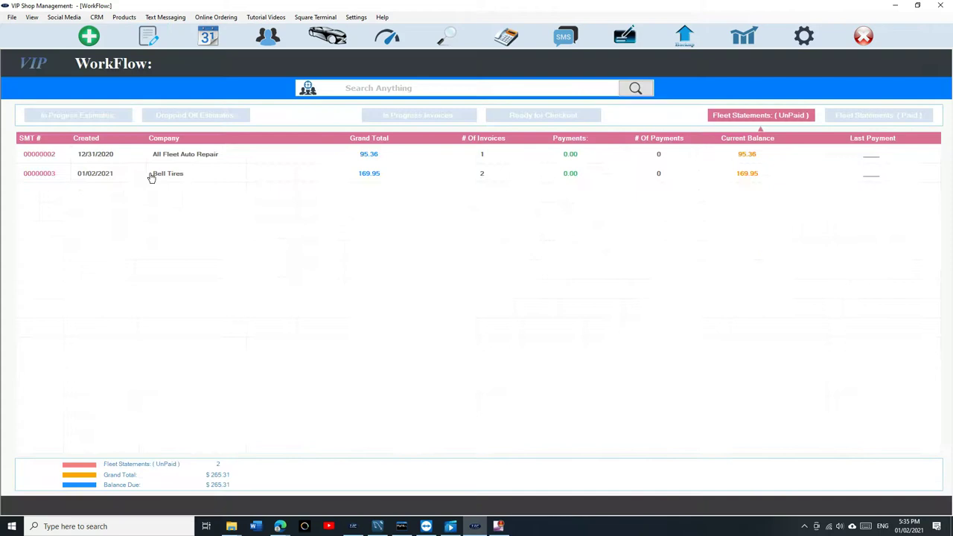
double_click(178, 174)
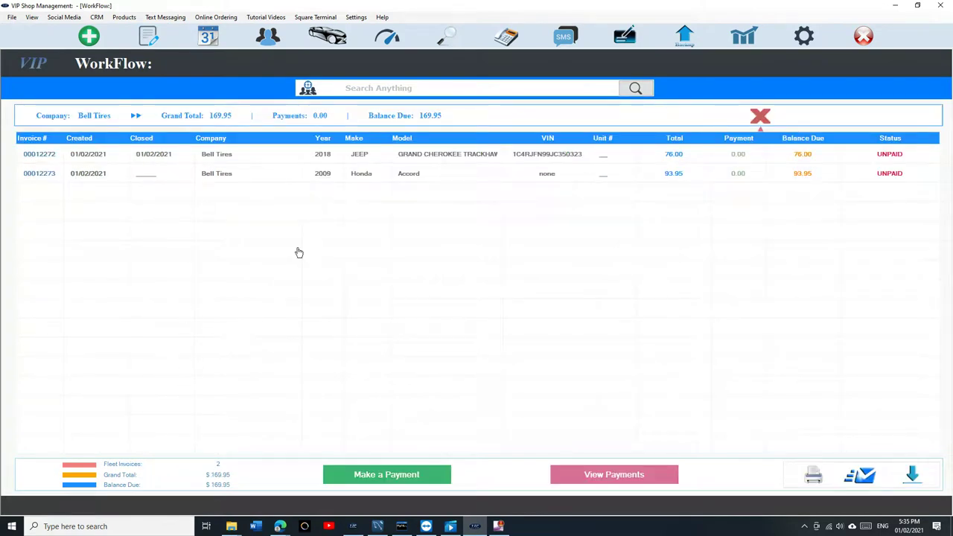
double_click(363, 174)
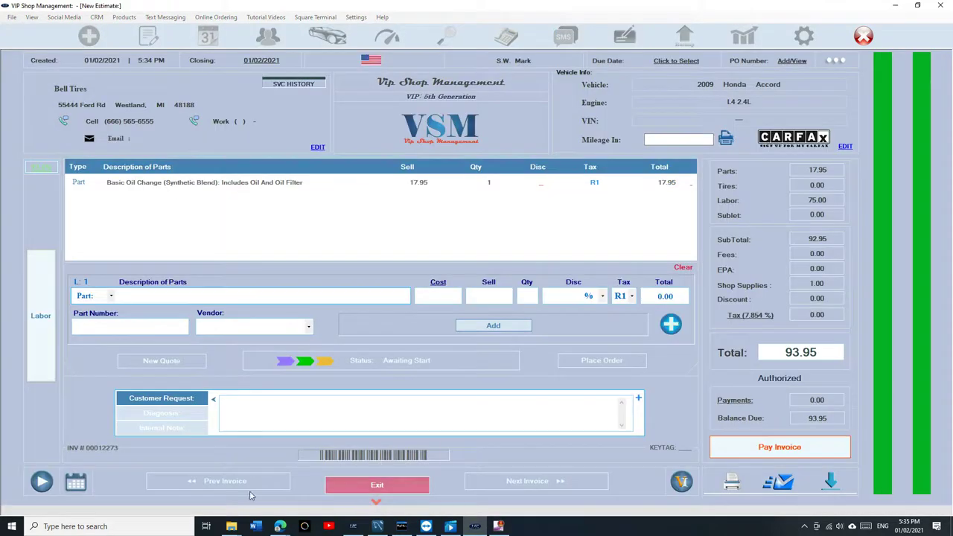
Step: Add and authorize a 100.00 towing fee, raising the Accord invoice to 193.95
left_click(377, 503)
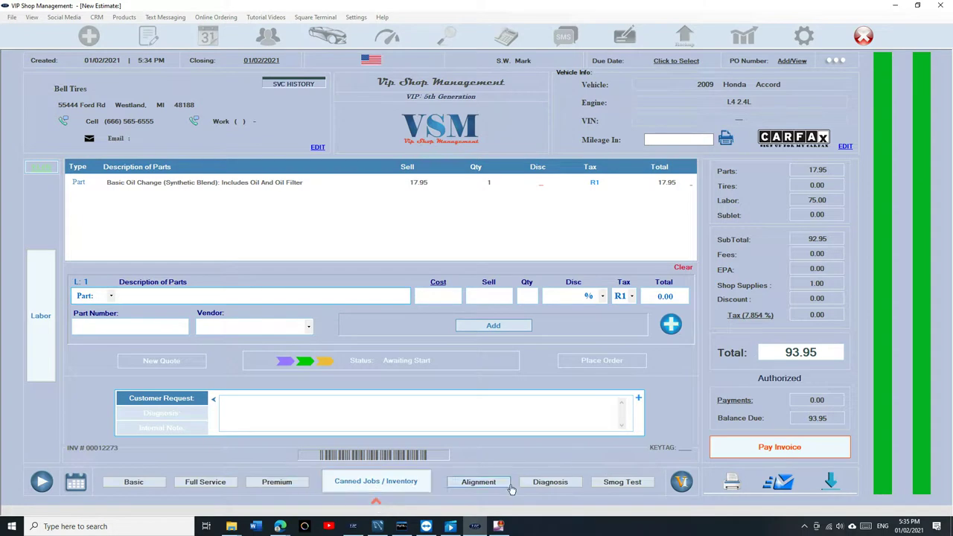
left_click(547, 485)
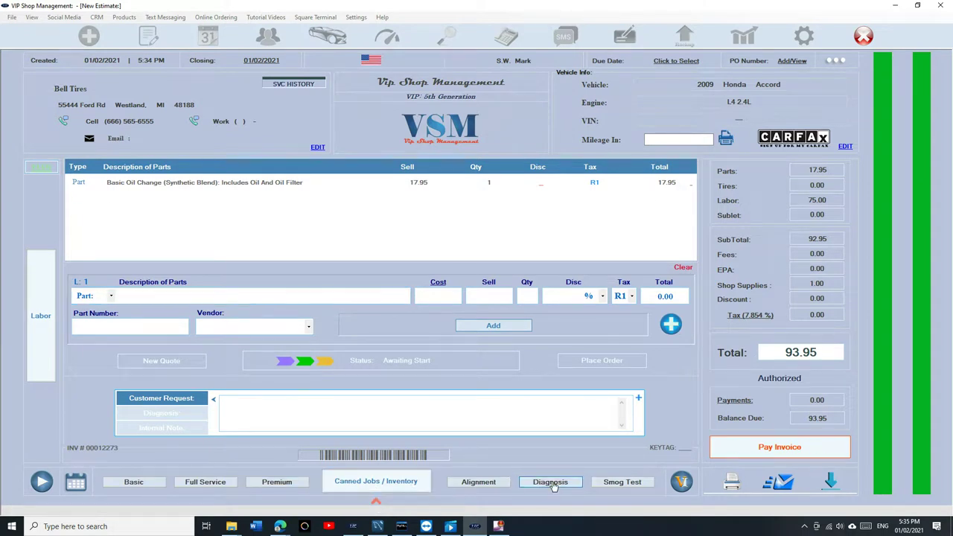
left_click(176, 292)
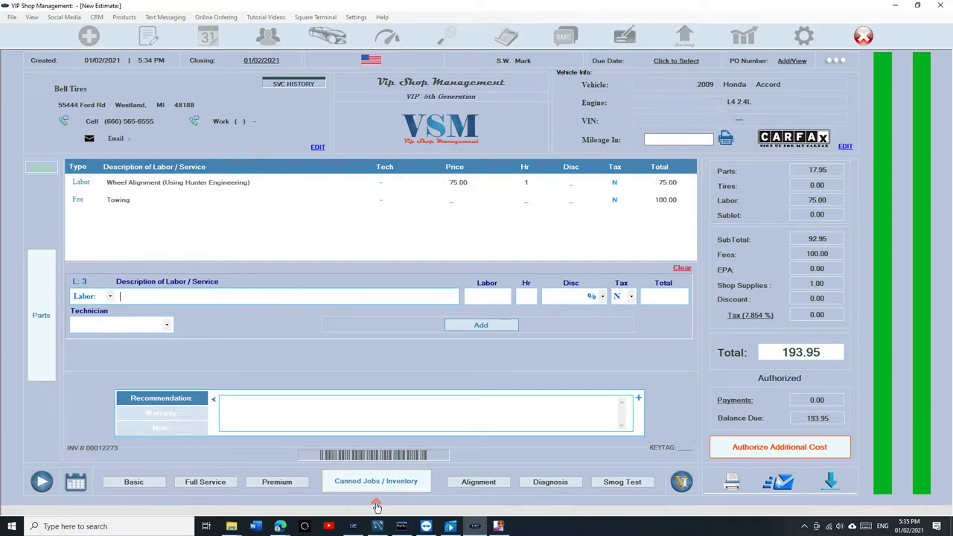
left_click(781, 448)
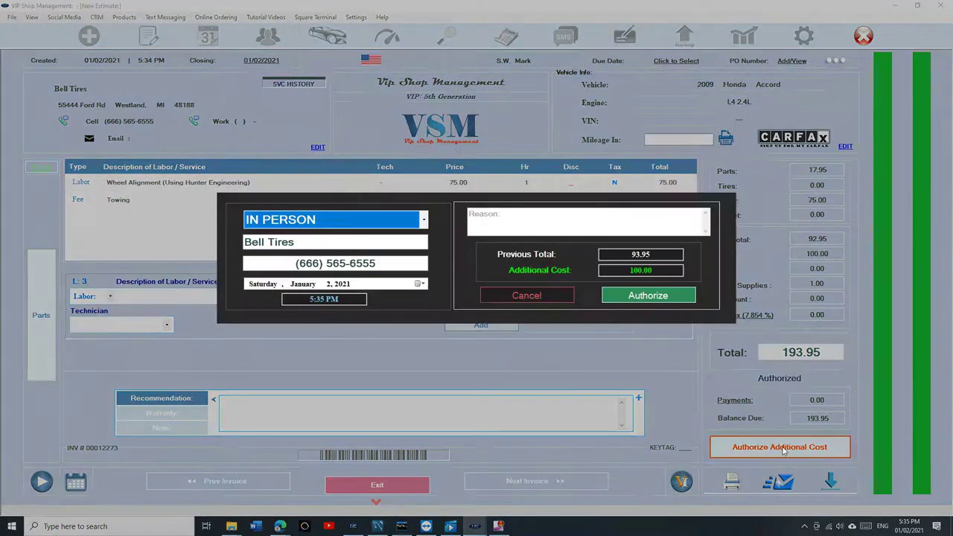
left_click(660, 300)
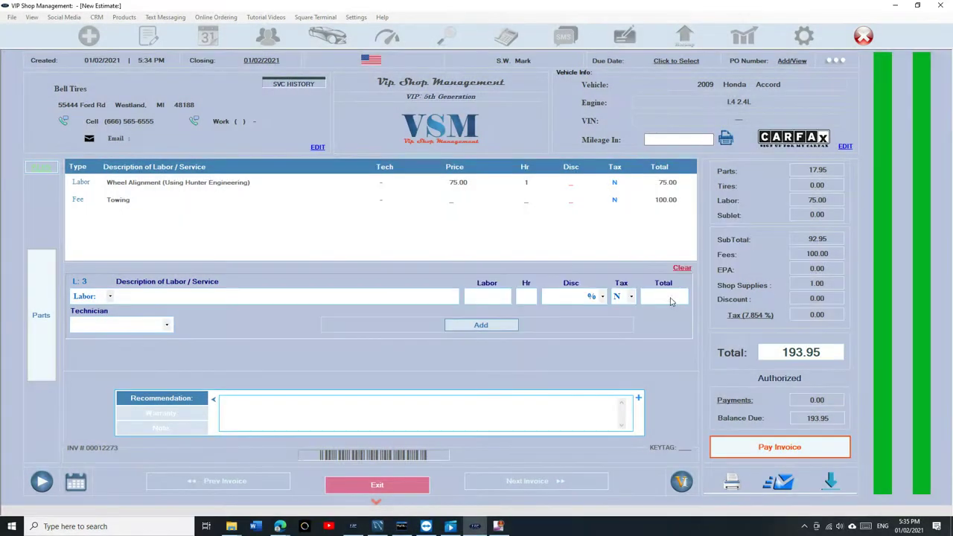
left_click(381, 487)
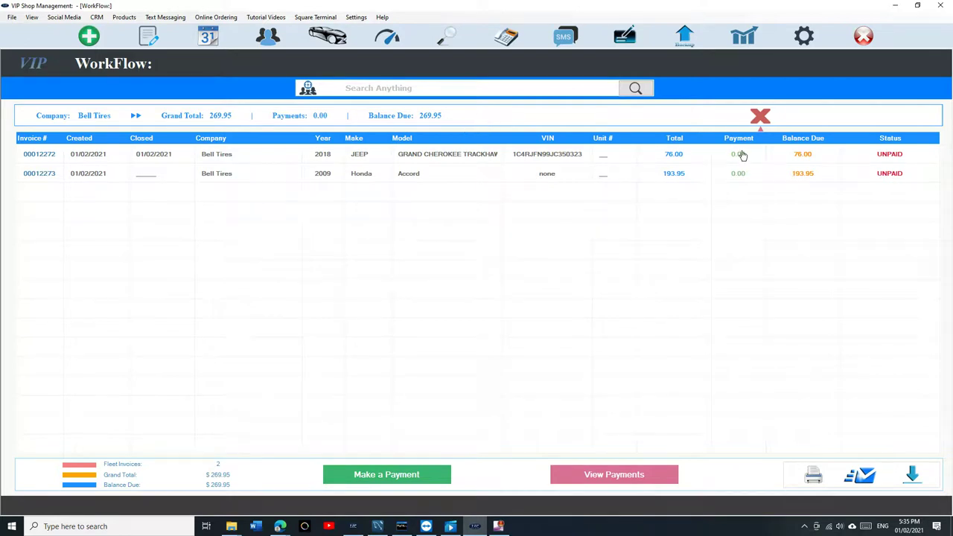
Step: Open Bell Tires' 2018 Jeep invoice 00012272, 76.00 due, from the unpaid fleet statements
left_click(759, 119)
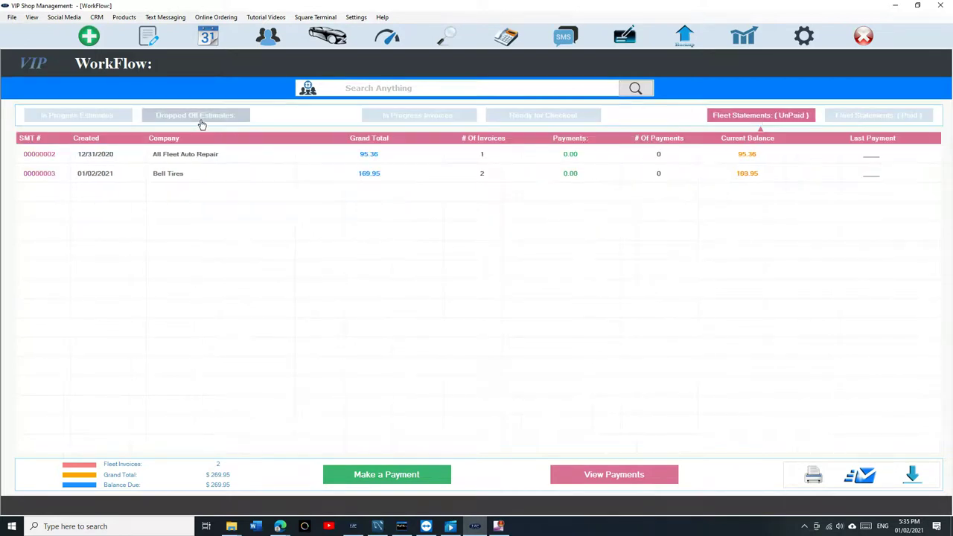
left_click(543, 117)
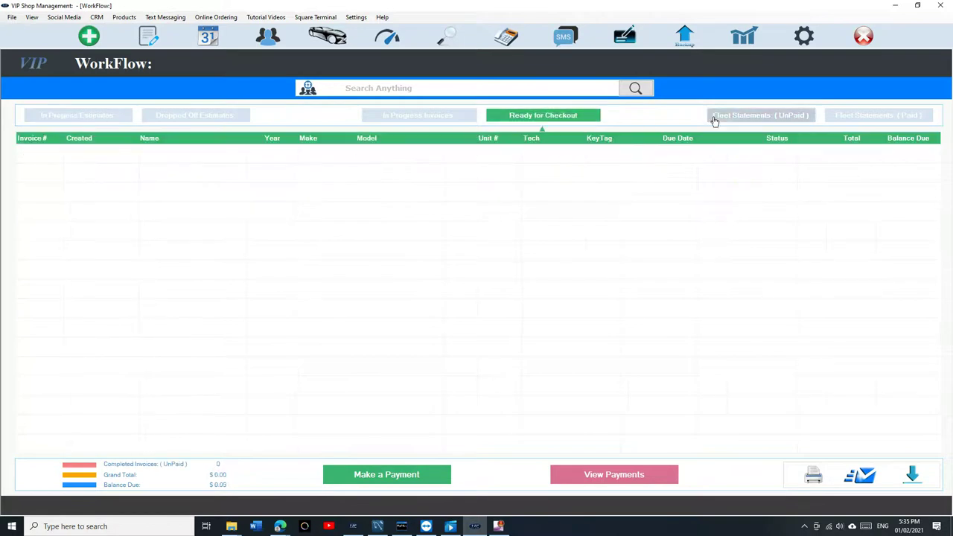
left_click(714, 118)
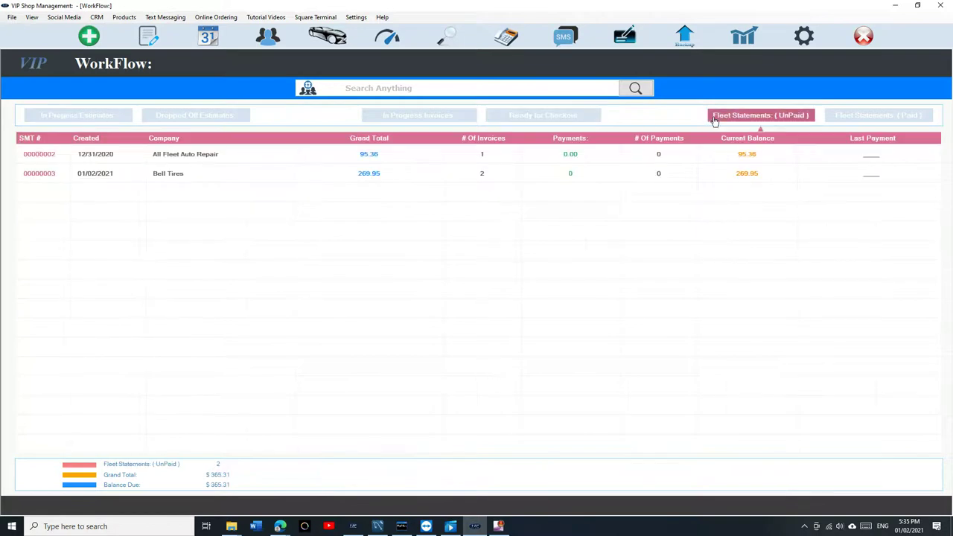
left_click(325, 178)
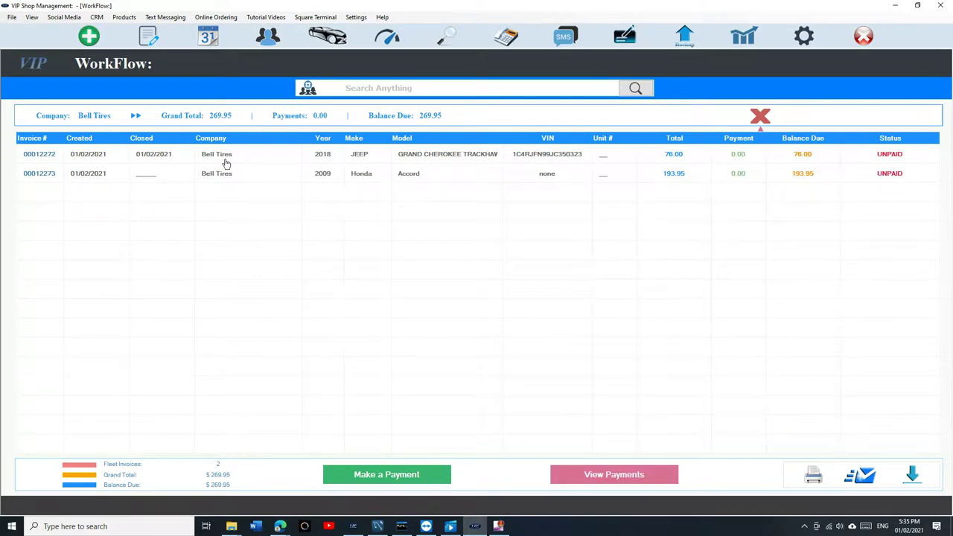
left_click(326, 161)
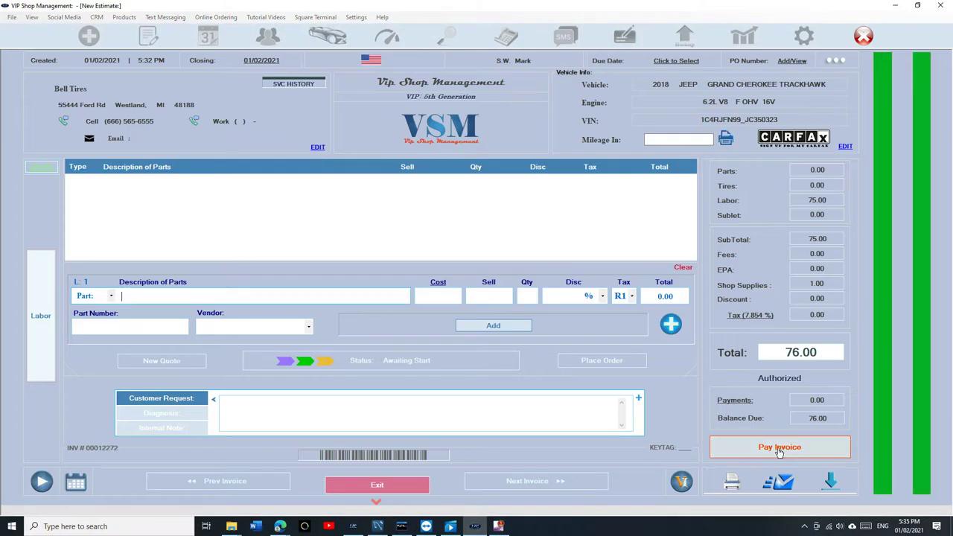
Step: Pay the Jeep invoice's full 76.00 in cash and exit the invoice
left_click(790, 456)
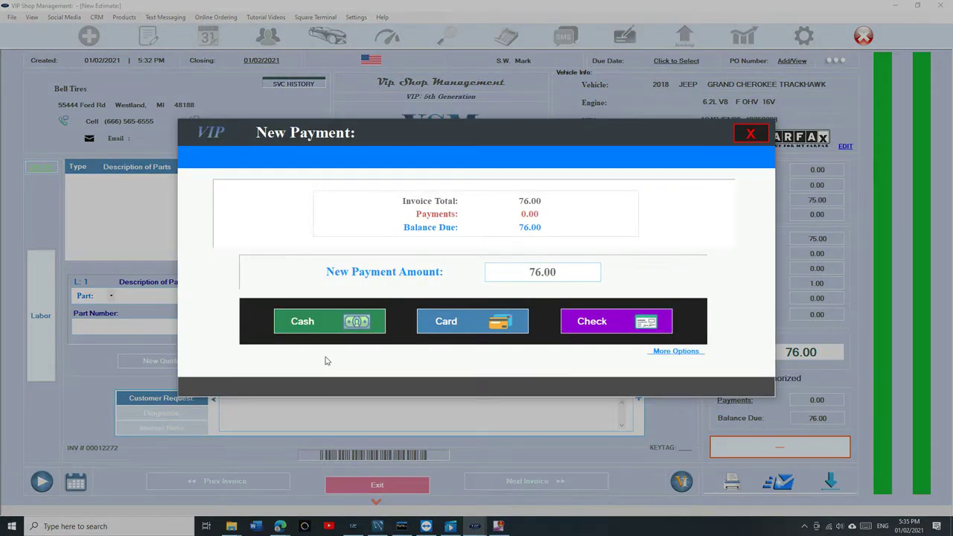
left_click(350, 328)
left_click(573, 341)
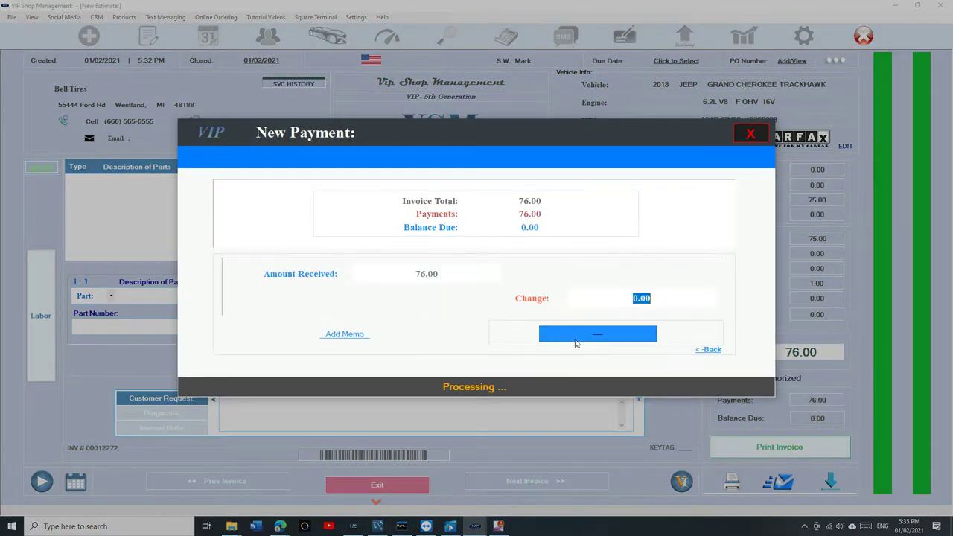
left_click(757, 139)
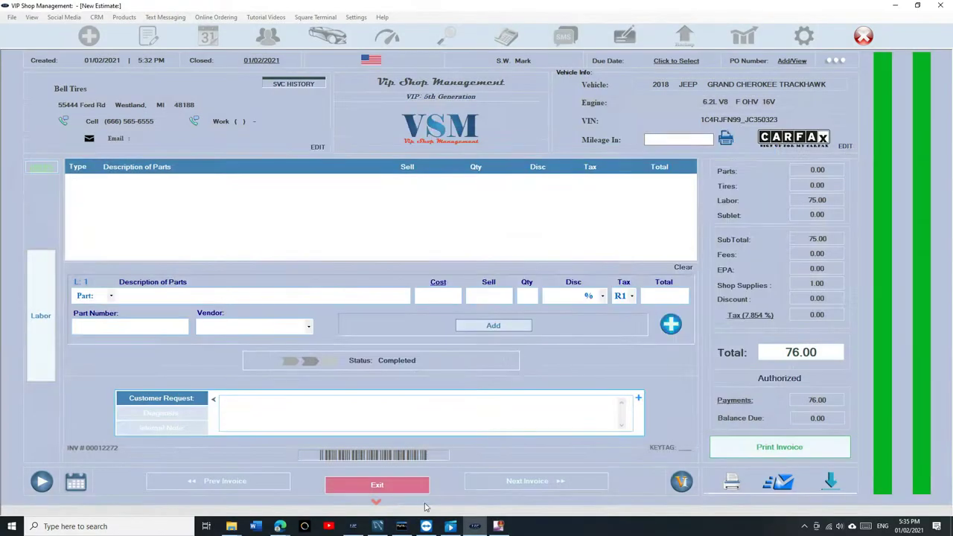
left_click(415, 488)
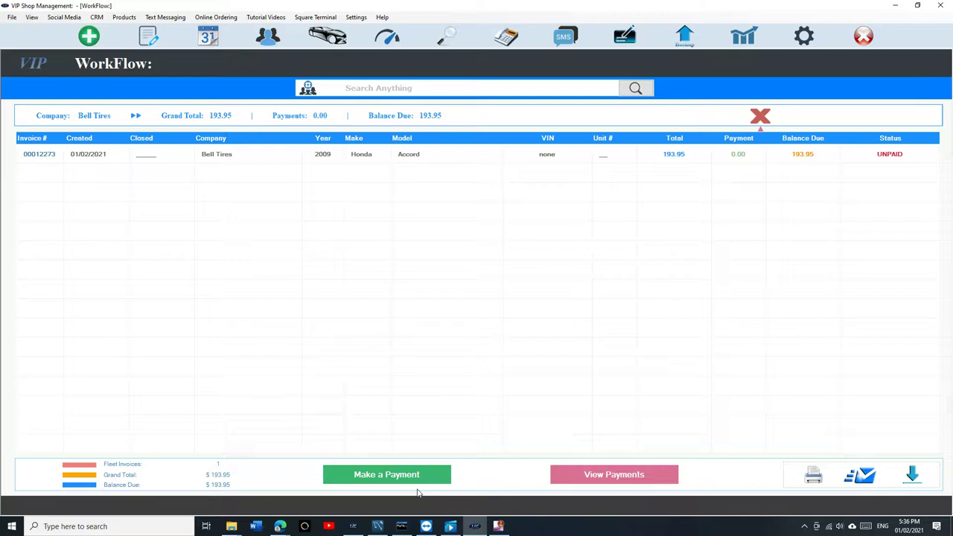
Step: Start a new estimate for existing customer Bell Tires' 2009 Honda Accord
left_click(88, 36)
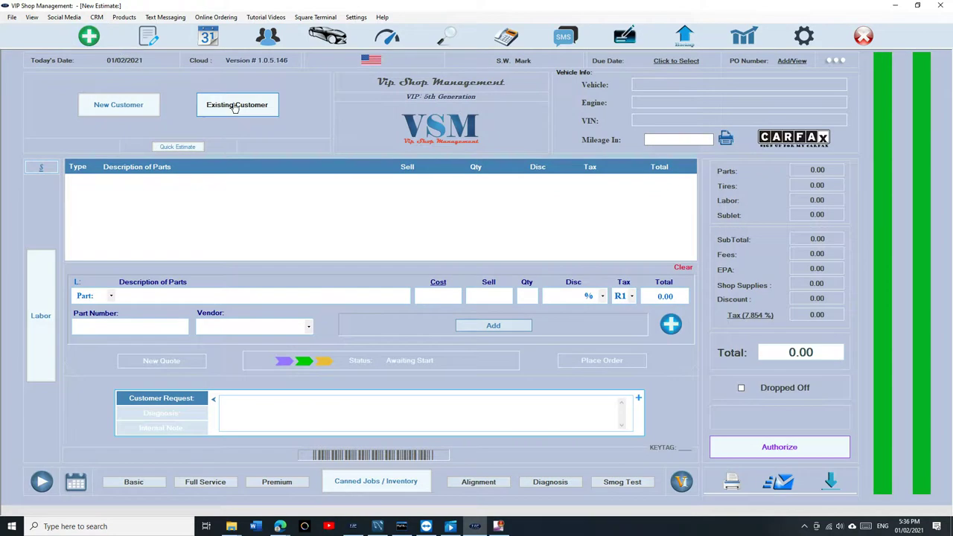
left_click(235, 106)
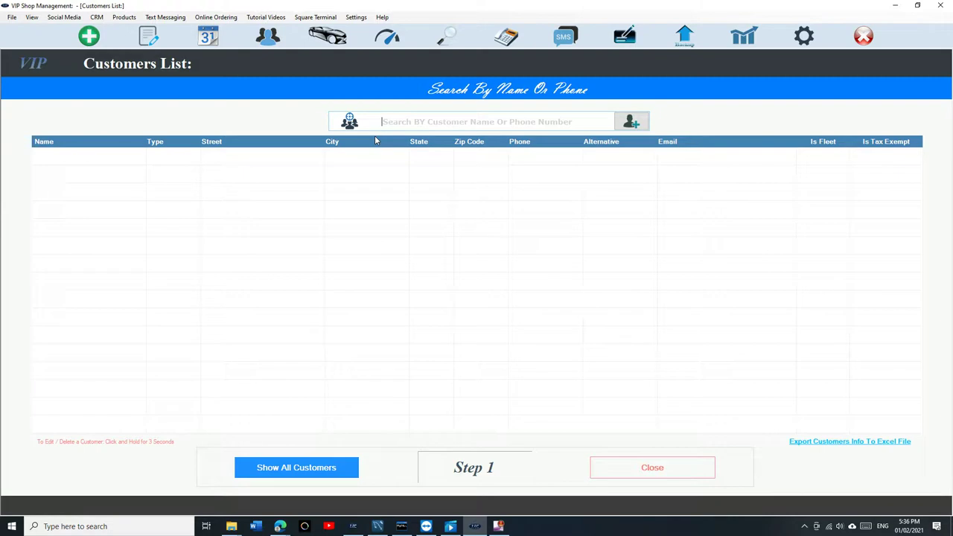
type("s")
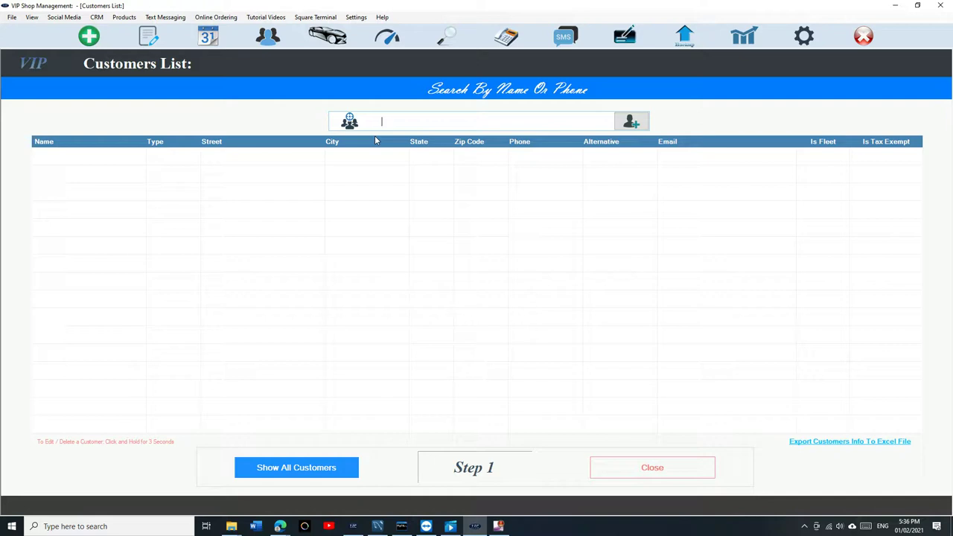
type("d")
type("ell")
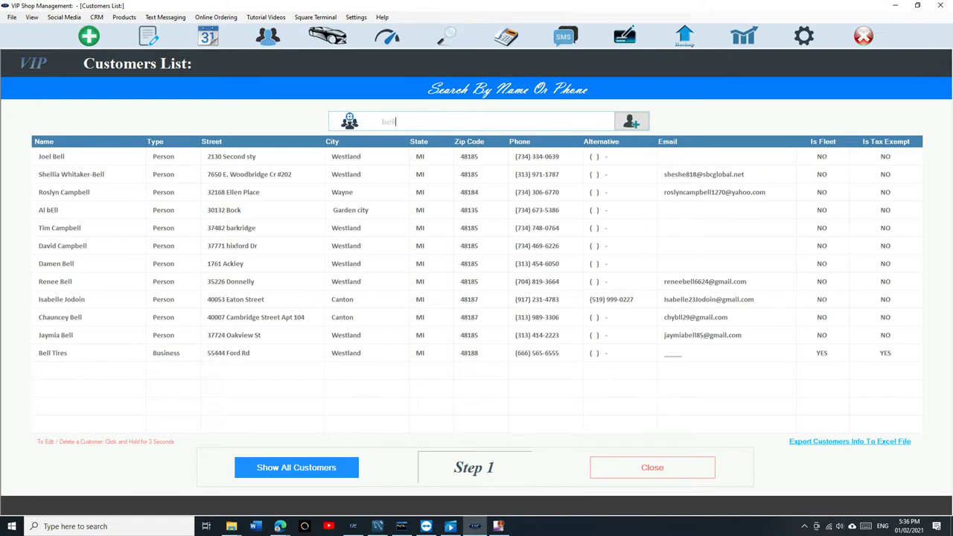
type(" ti")
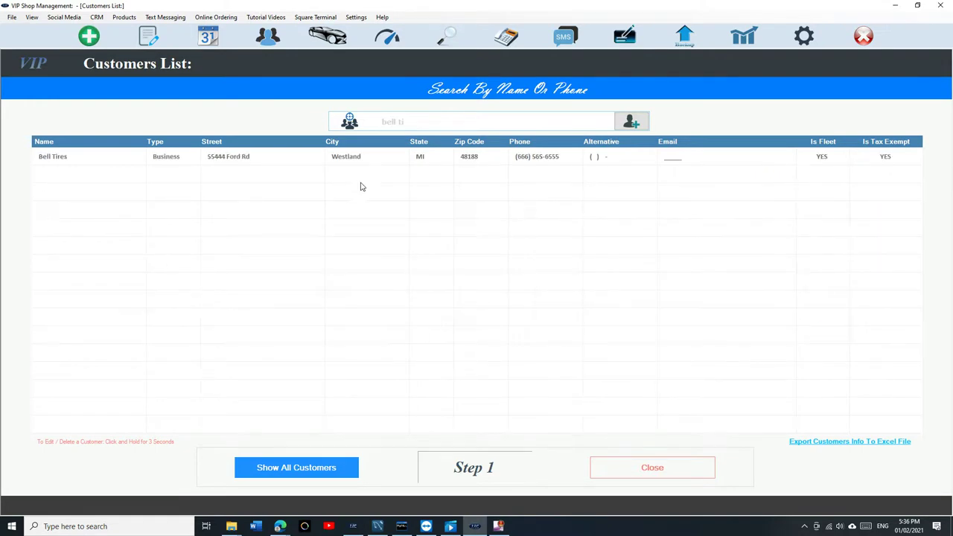
left_click(365, 164)
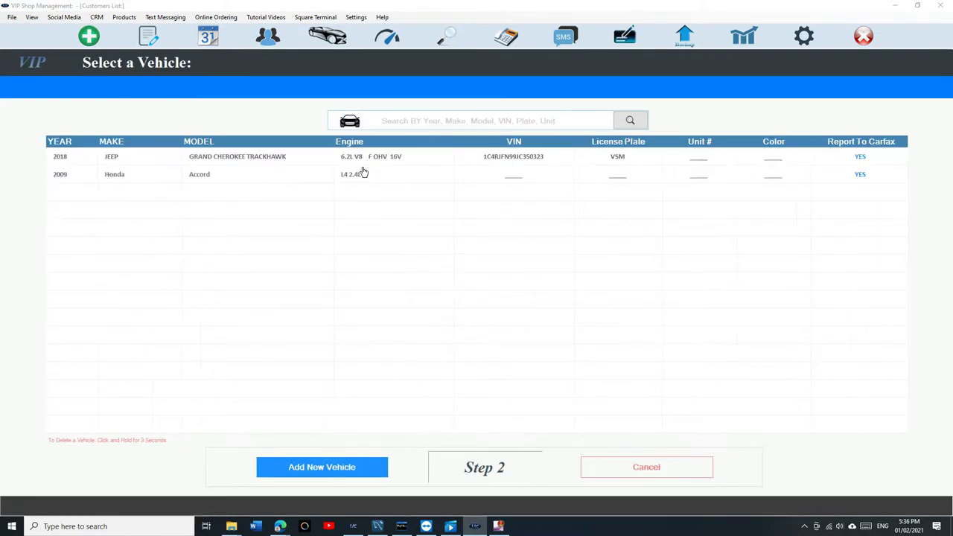
left_click(362, 174)
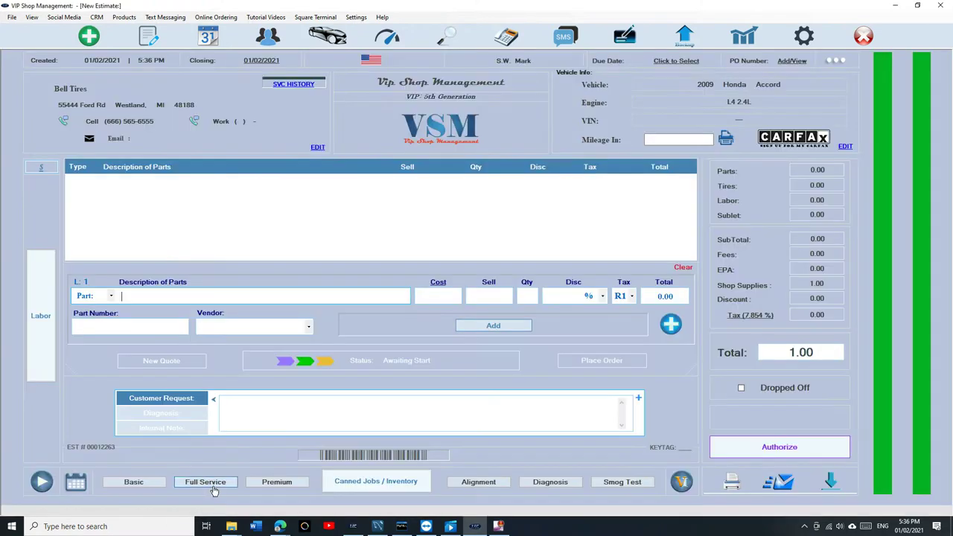
Step: Add full service, wheel alignment, towing and smog test, then authorize the 285.95 total
left_click(212, 484)
left_click(478, 482)
left_click(549, 481)
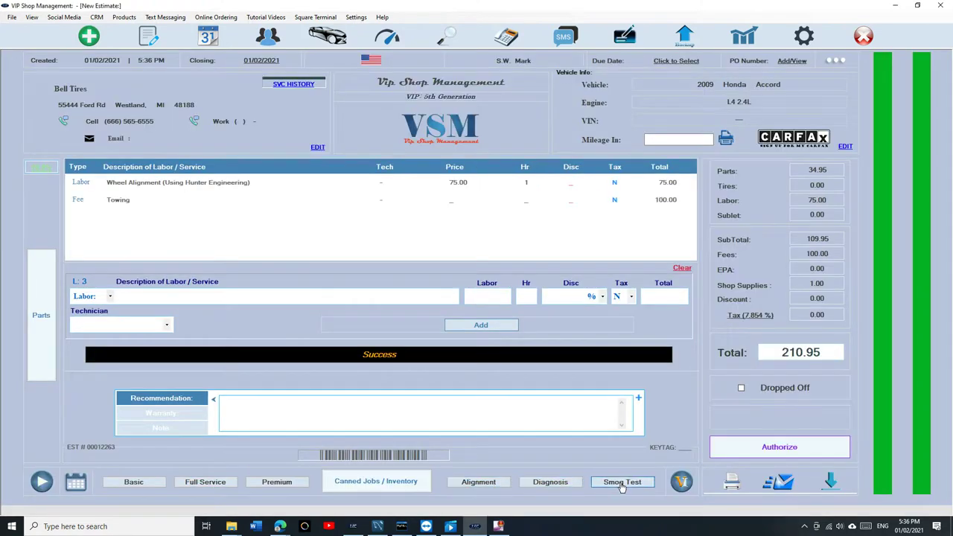
left_click(621, 483)
left_click(778, 448)
left_click(683, 283)
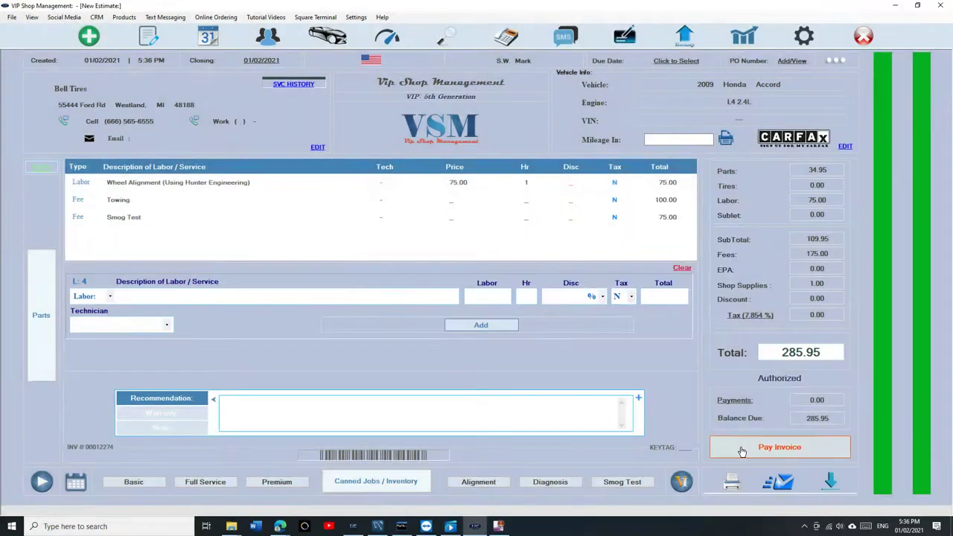
Step: Post the new Accord invoice to the Bell Tires fleet statement instead of paying it
left_click(737, 454)
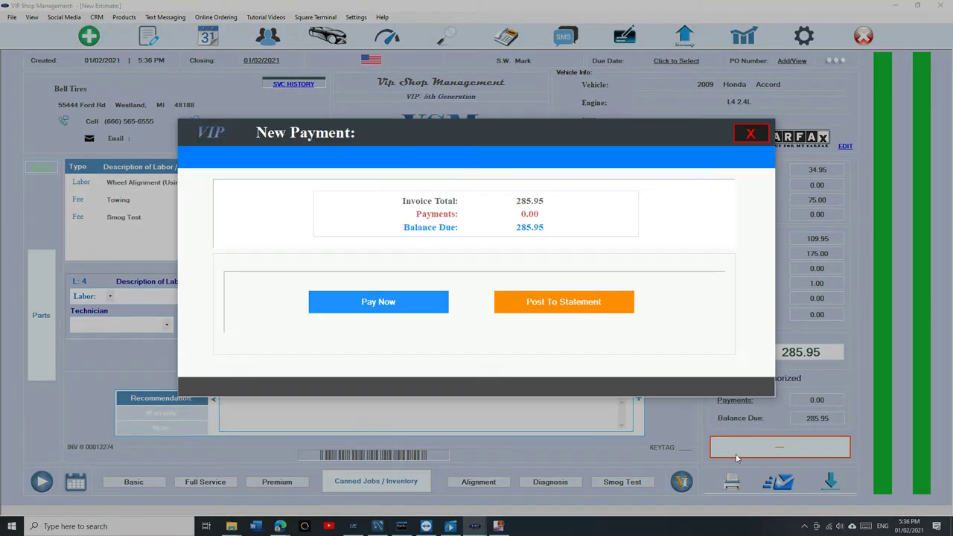
left_click(563, 306)
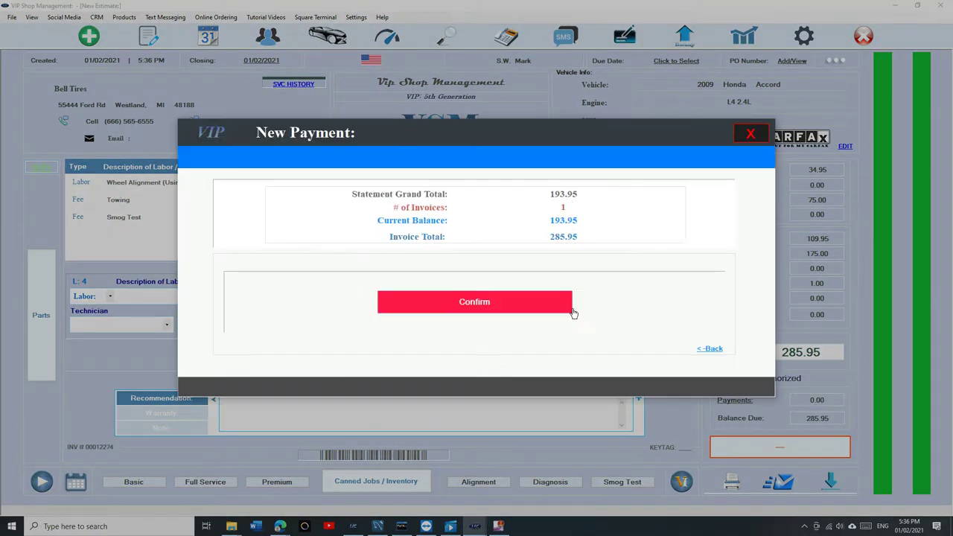
left_click(522, 314)
left_click(750, 134)
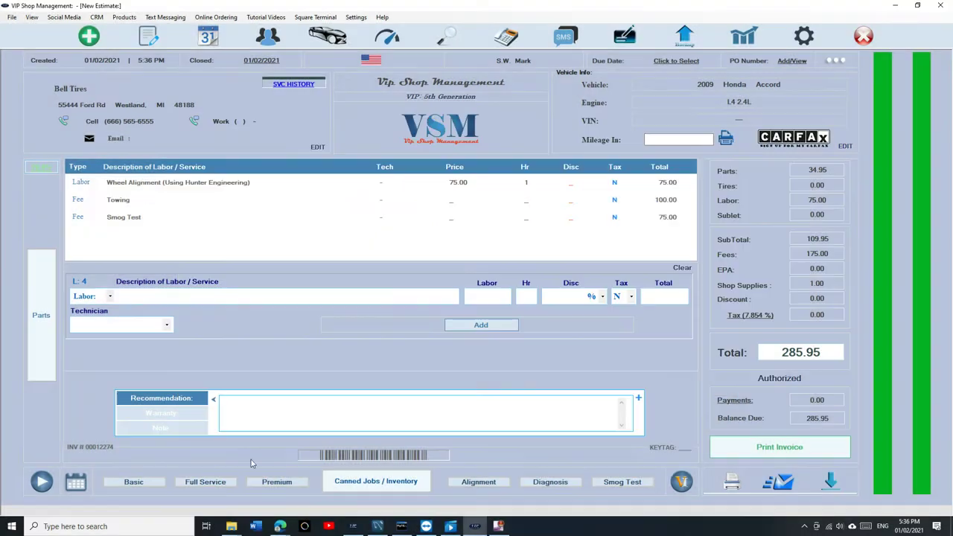
Step: Record a 20.00 cash payment on the Bell Tires statement and review its payments list
left_click(732, 116)
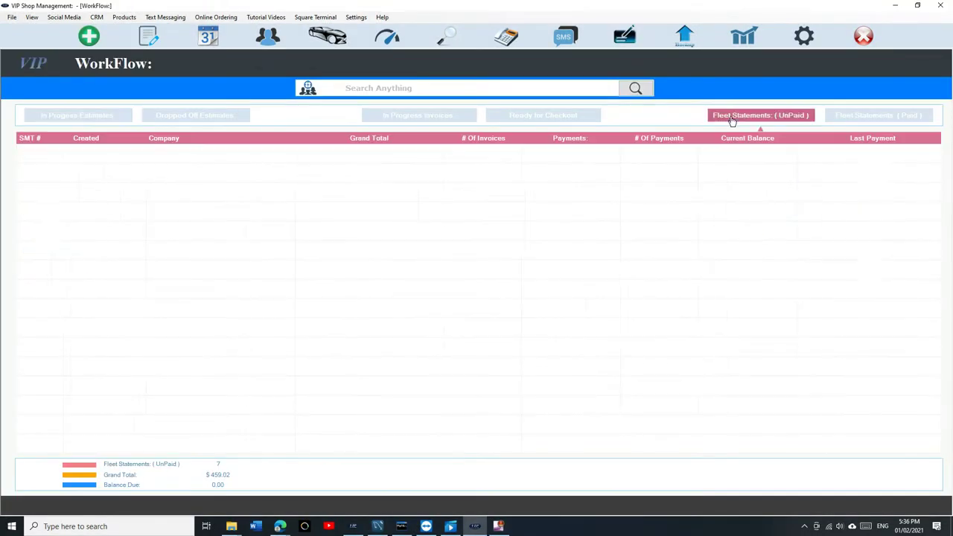
double_click(336, 173)
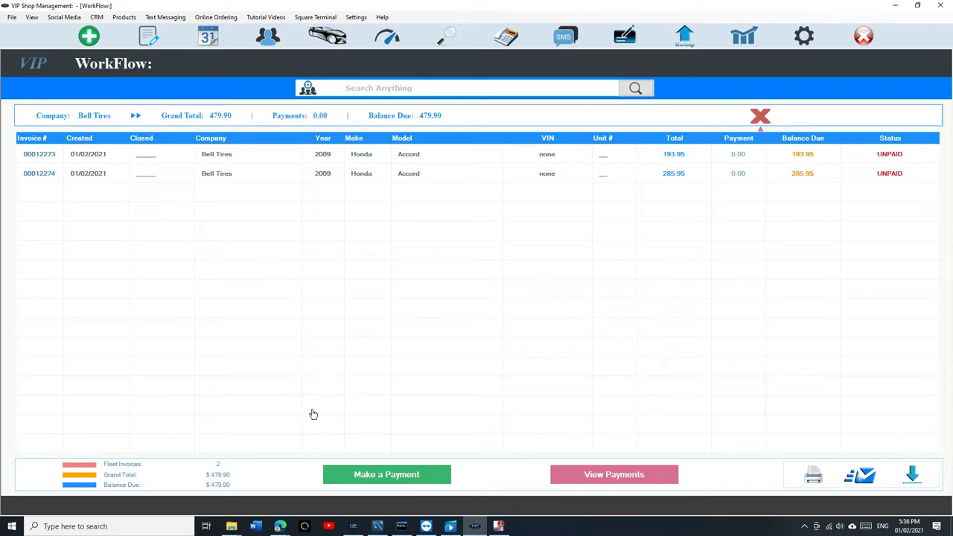
left_click(392, 478)
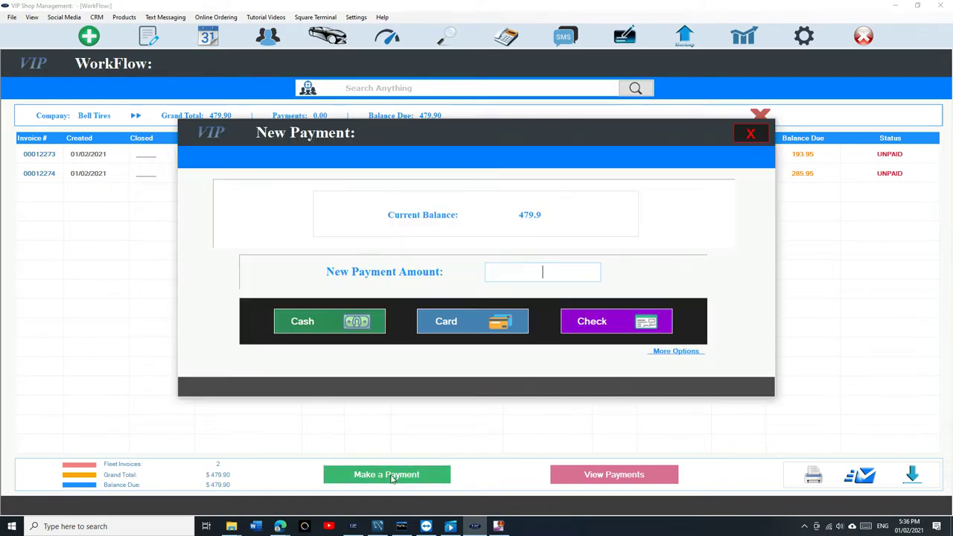
type("20")
left_click(383, 321)
left_click(588, 334)
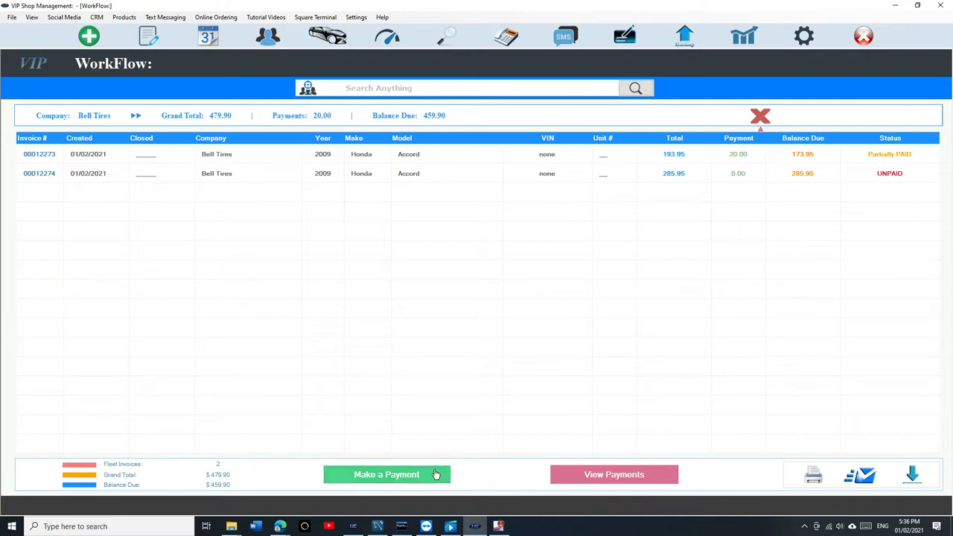
left_click(601, 480)
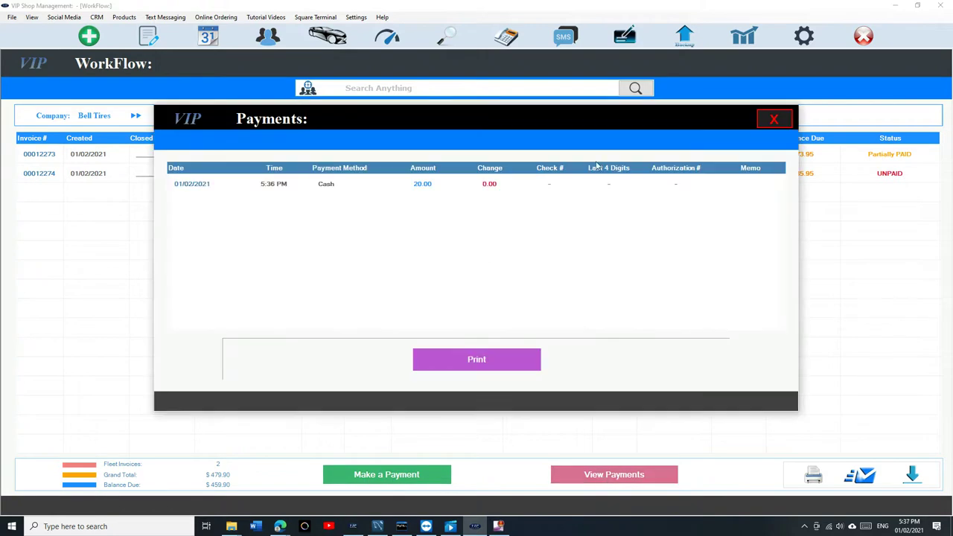
left_click(774, 121)
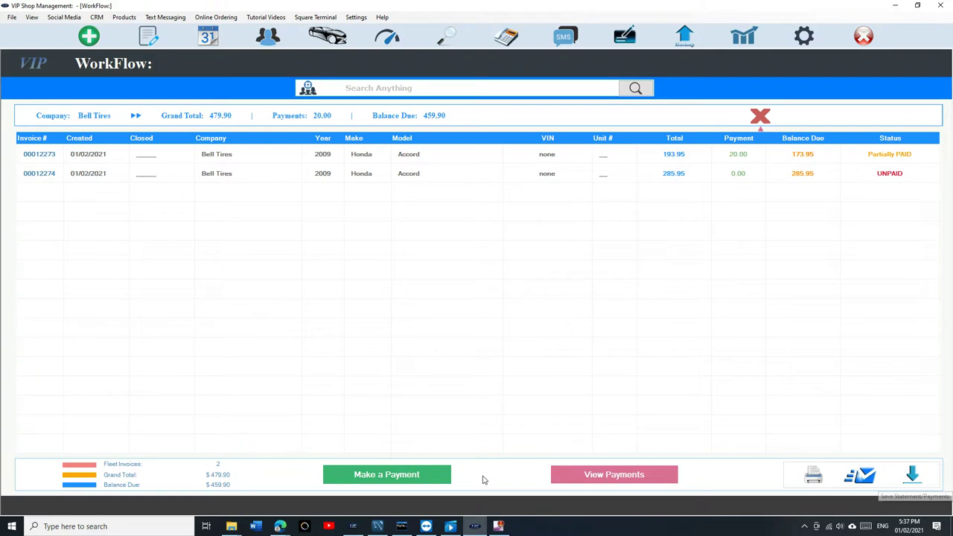
Step: Pay 200.00 in cash against the 459.90 Bell Tires balance
left_click(430, 471)
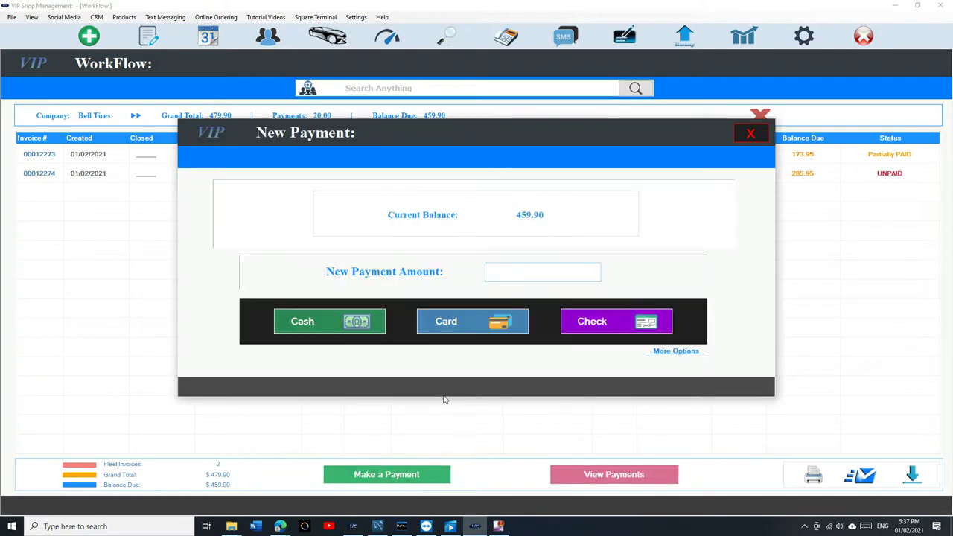
type("200.00")
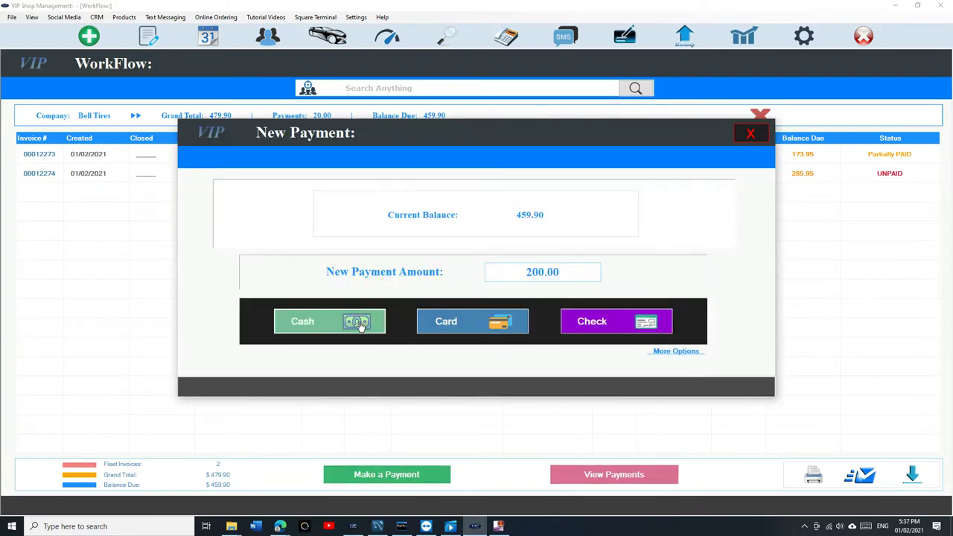
left_click(364, 324)
left_click(578, 335)
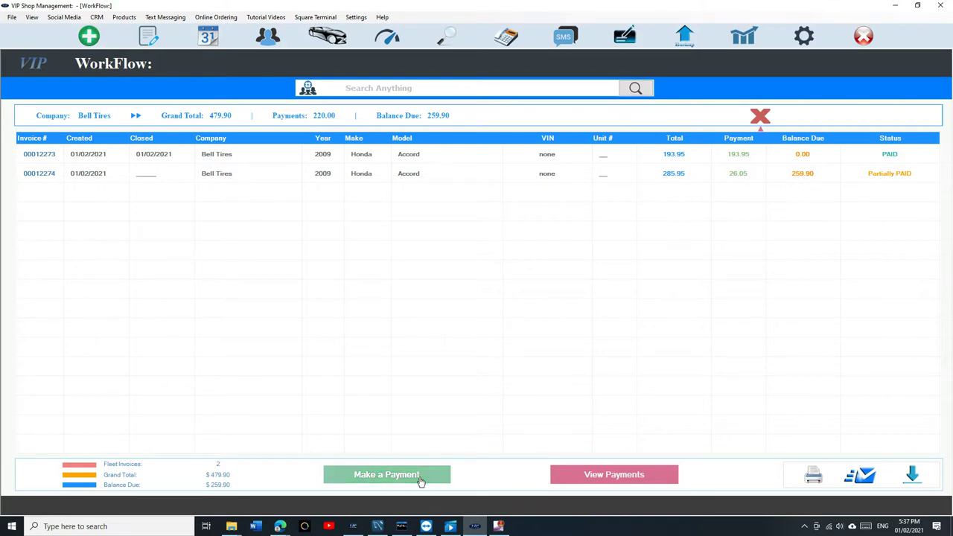
Step: Pay the remaining 259.90 in cash to clear the statement
left_click(419, 480)
type("259.90")
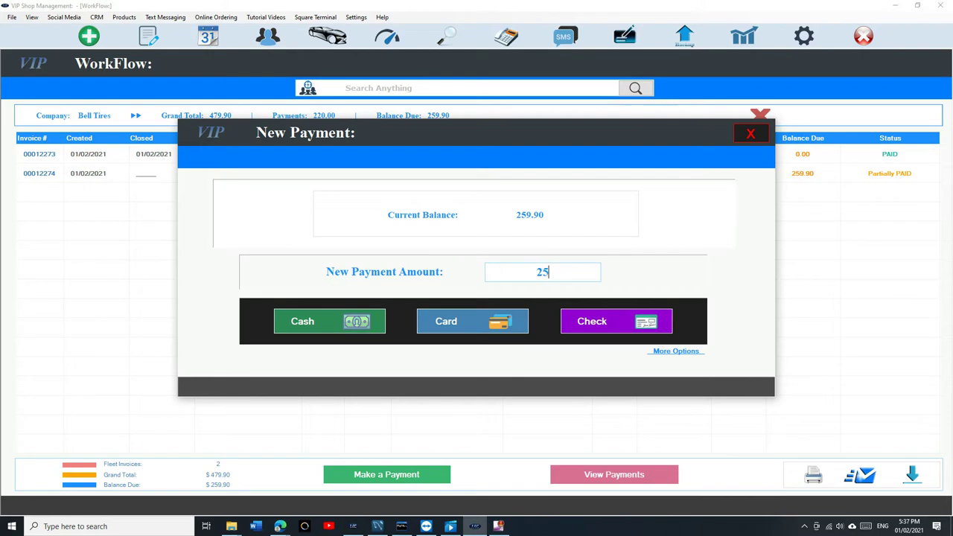
left_click(289, 322)
left_click(559, 333)
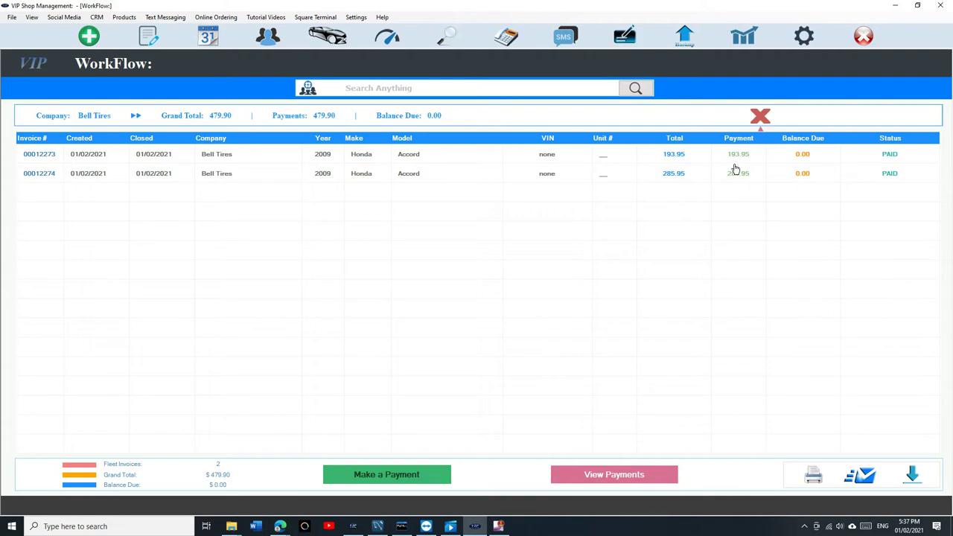
Step: Open the paid Bell Tires fleet statement and save it with its payments as a PDF
left_click(759, 119)
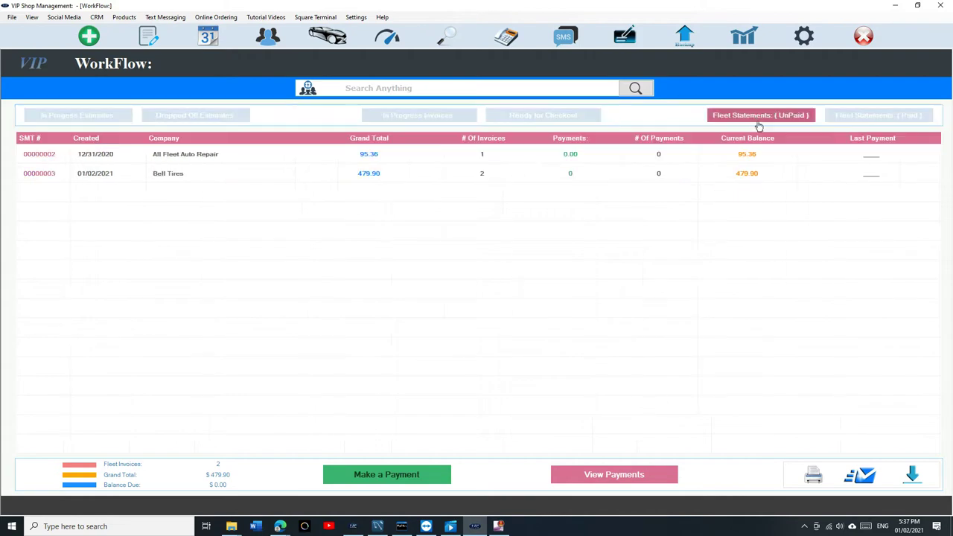
left_click(860, 117)
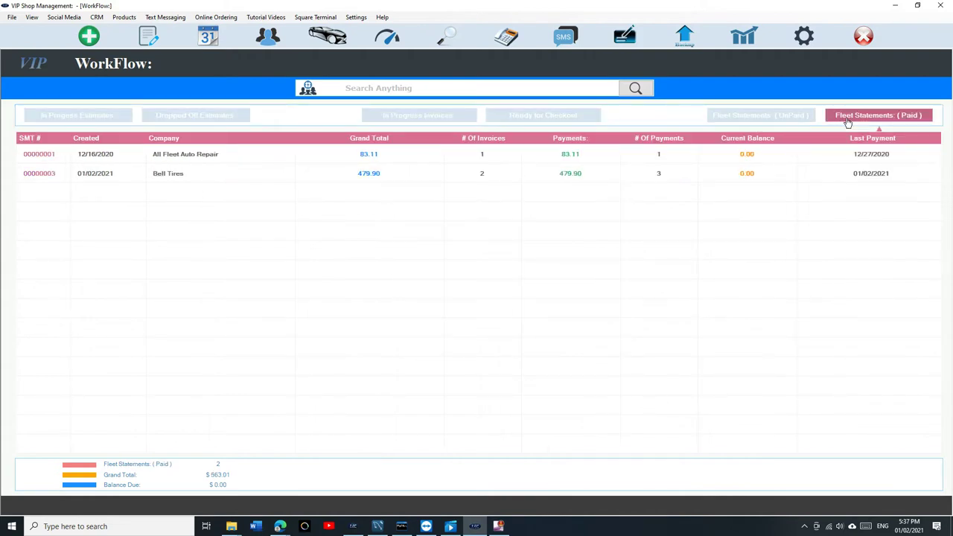
double_click(112, 179)
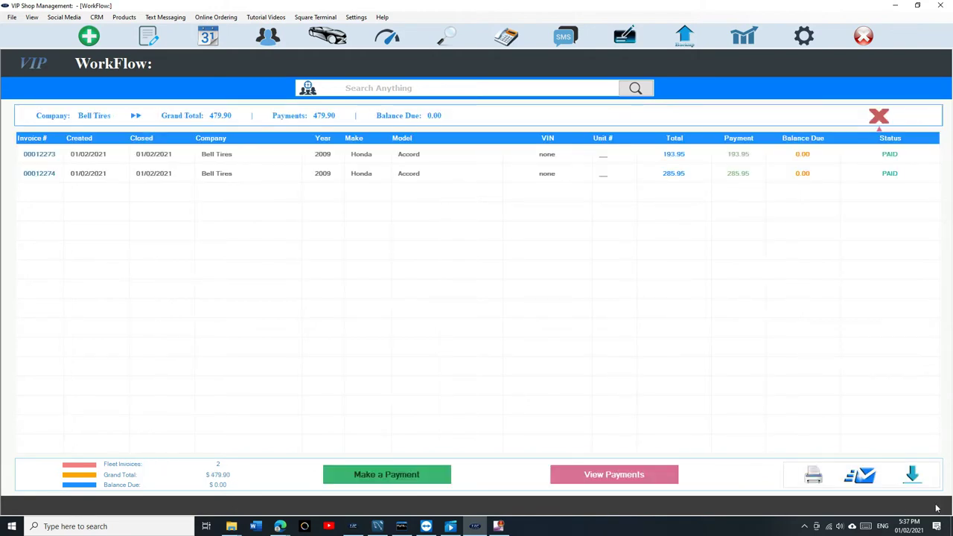
left_click(912, 475)
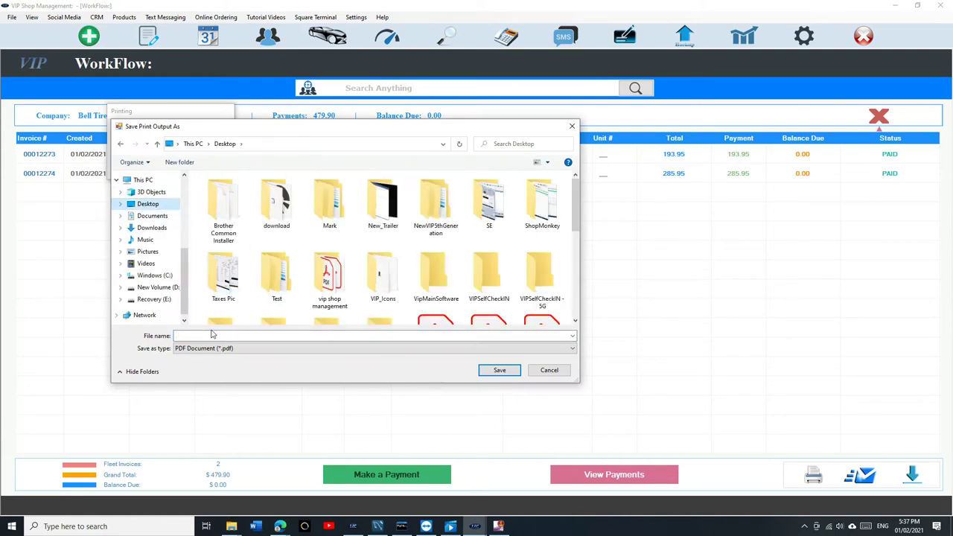
type("test")
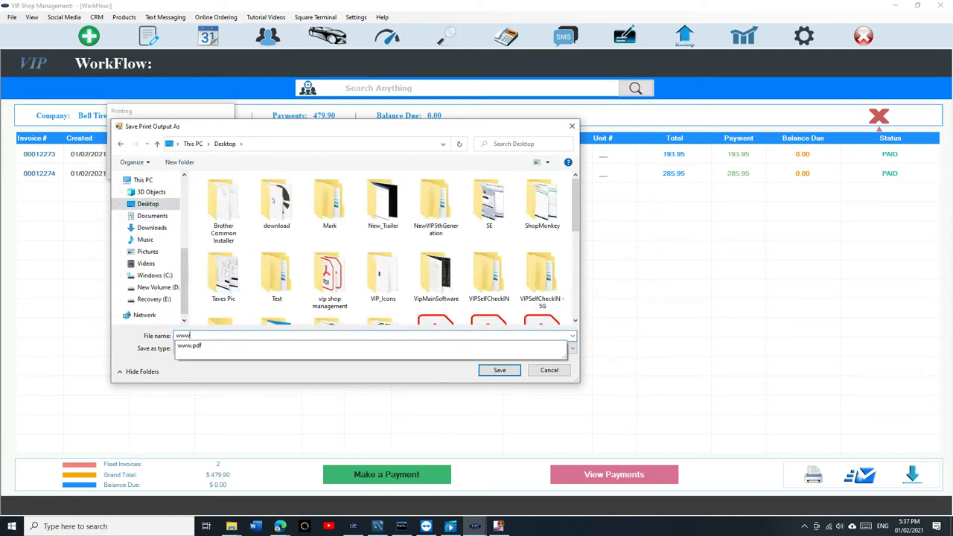
left_click(494, 370)
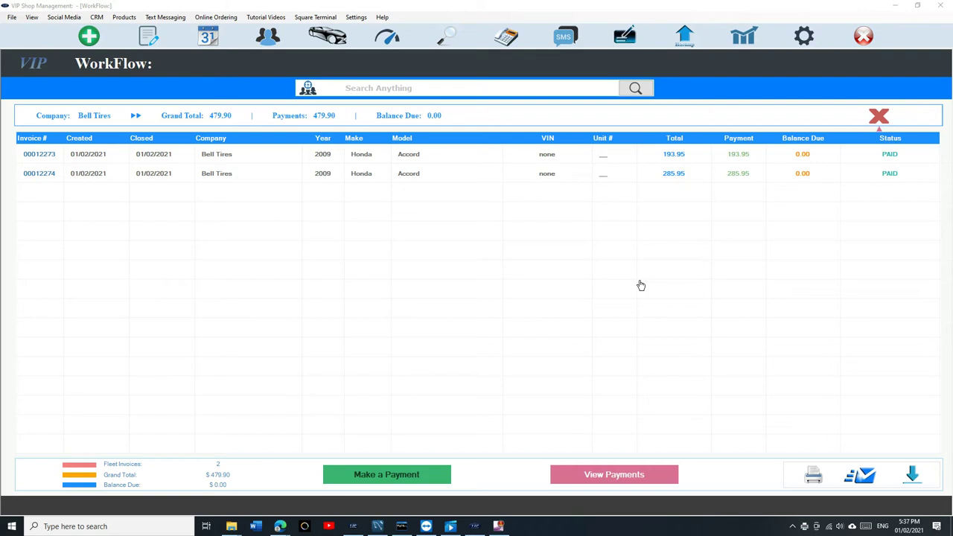
left_click(875, 116)
Step: Open wwwe.pdf from the desktop in Acrobat Reader and look over both pages
left_click(895, 5)
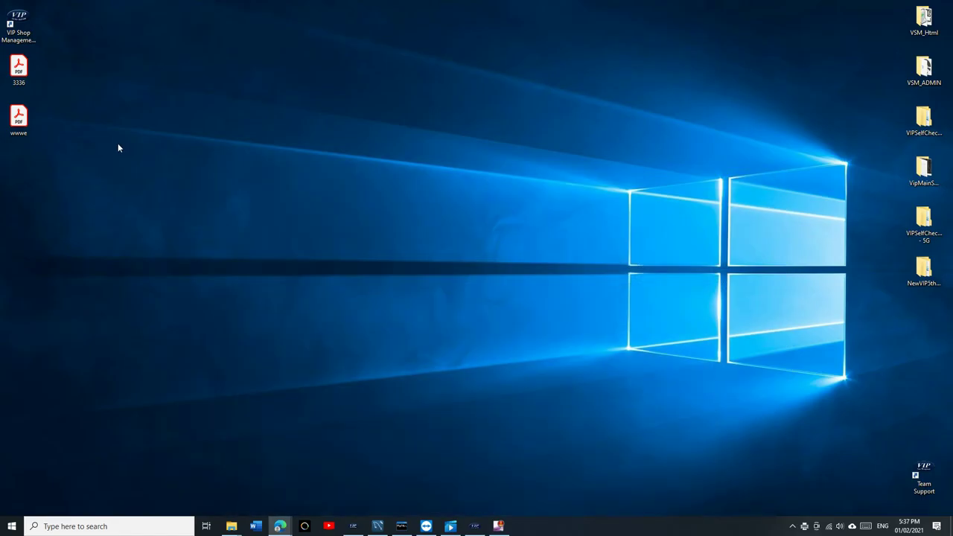
double_click(18, 119)
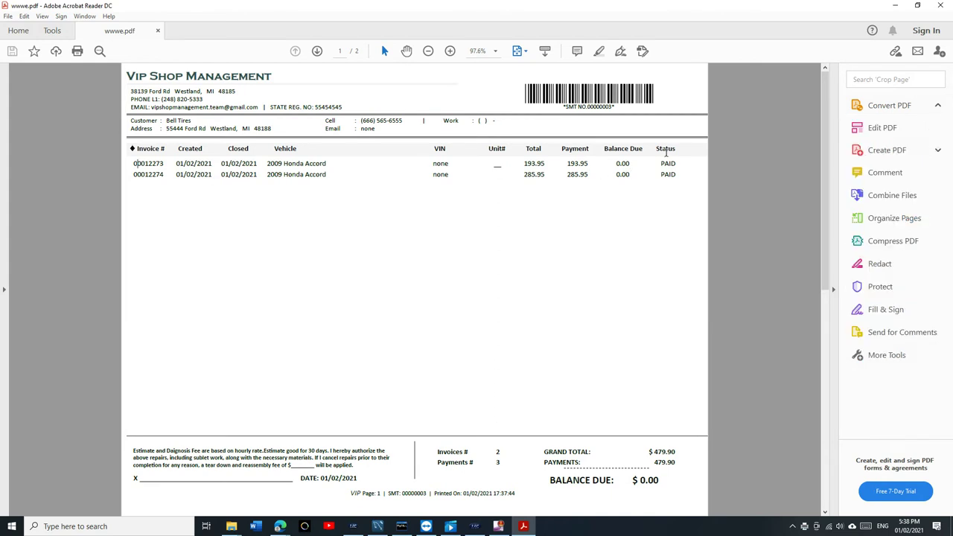
scroll(666, 201, "down", 2)
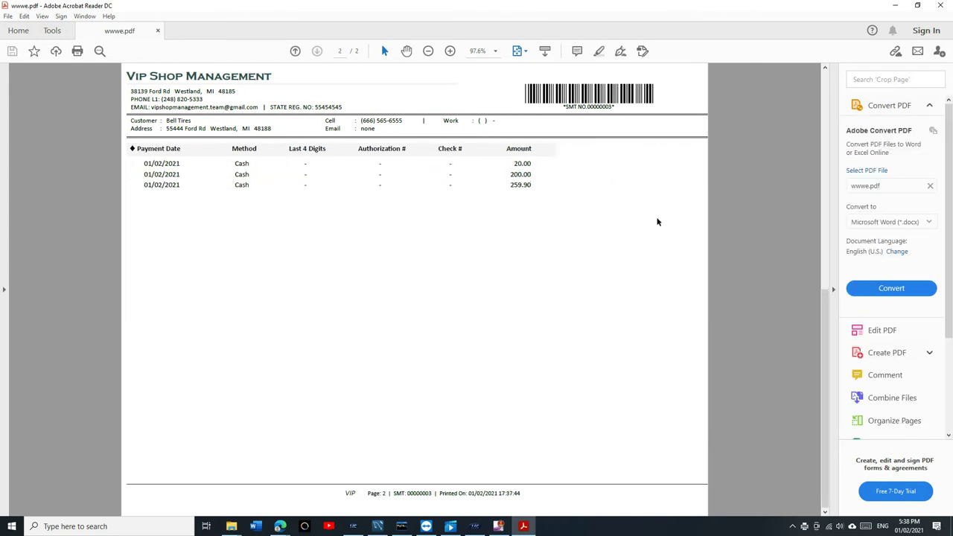
scroll(585, 297, "up", 2)
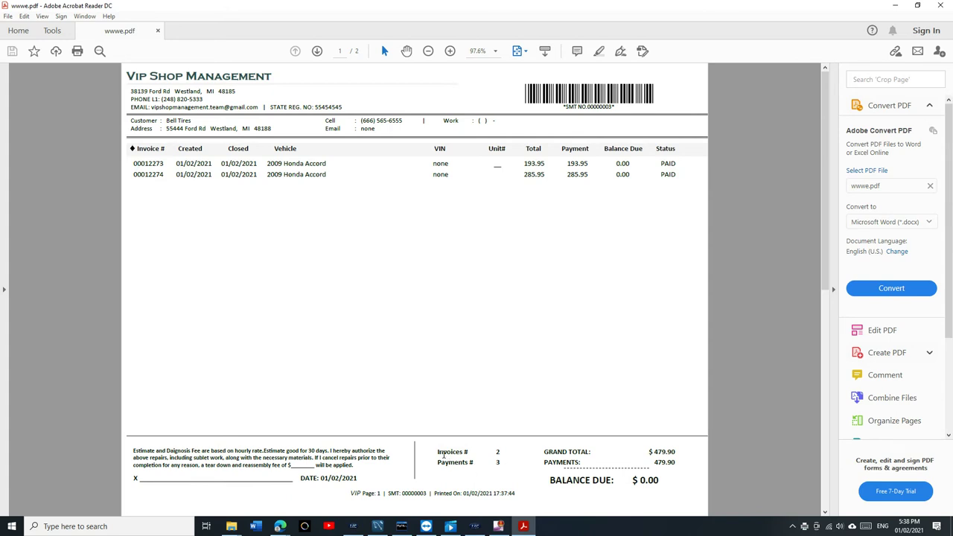
Step: Highlight the Payments # count and the $0.00 balance due to confirm the statement is cleared
left_click_drag(438, 463, 507, 463)
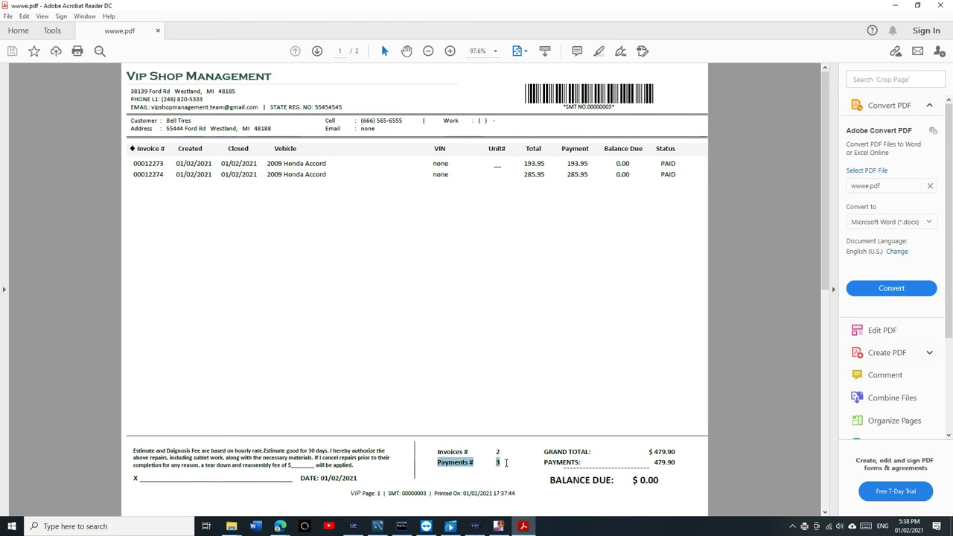
left_click(604, 388)
left_click_drag(589, 482, 658, 482)
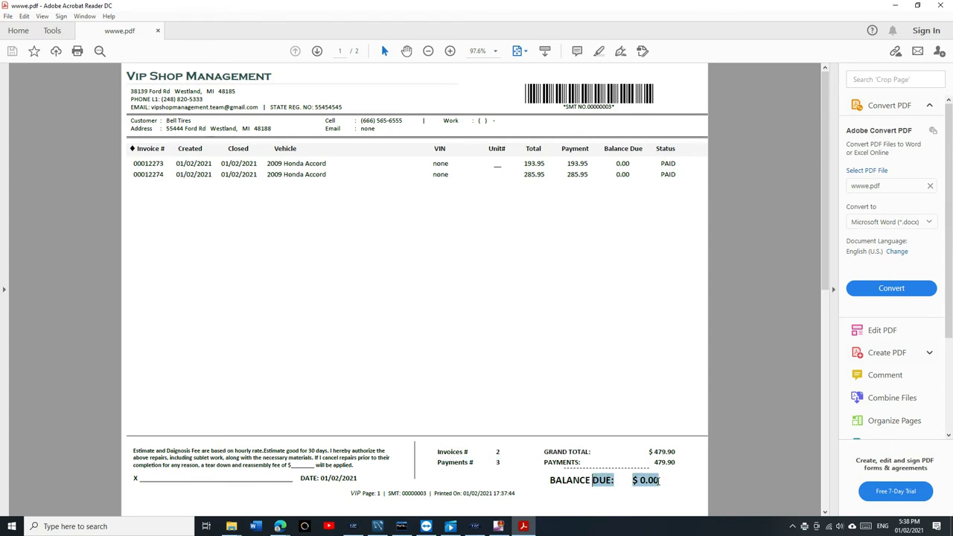
scroll(578, 389, "down", 2)
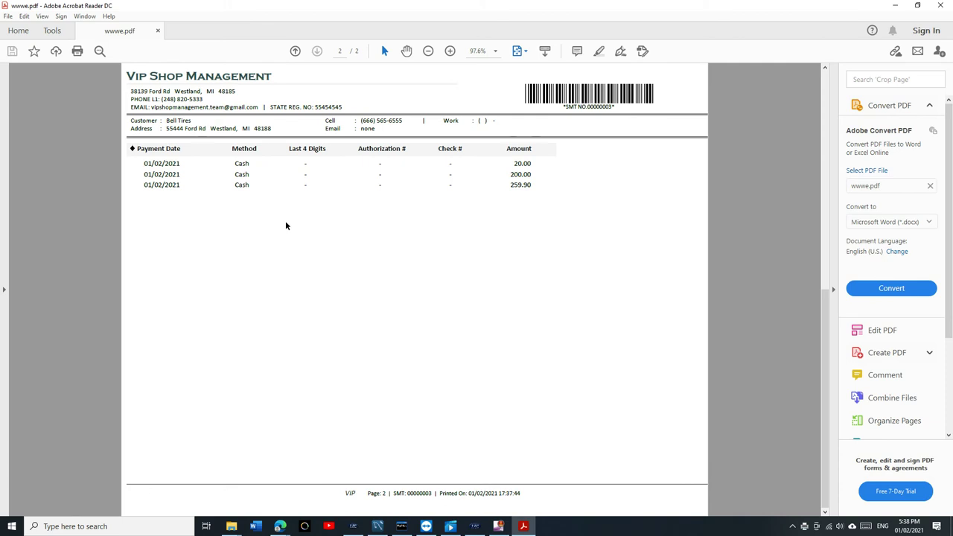
scroll(382, 273, "up", 2)
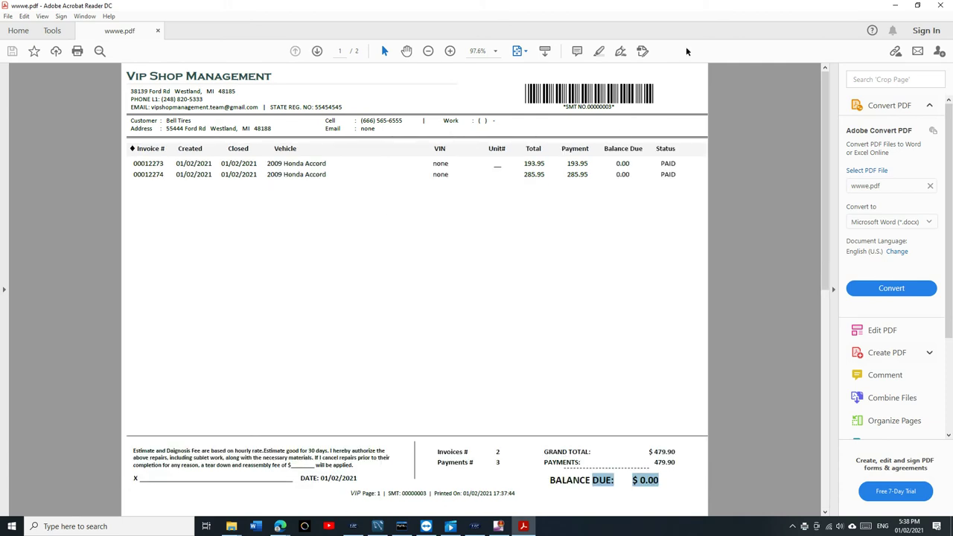